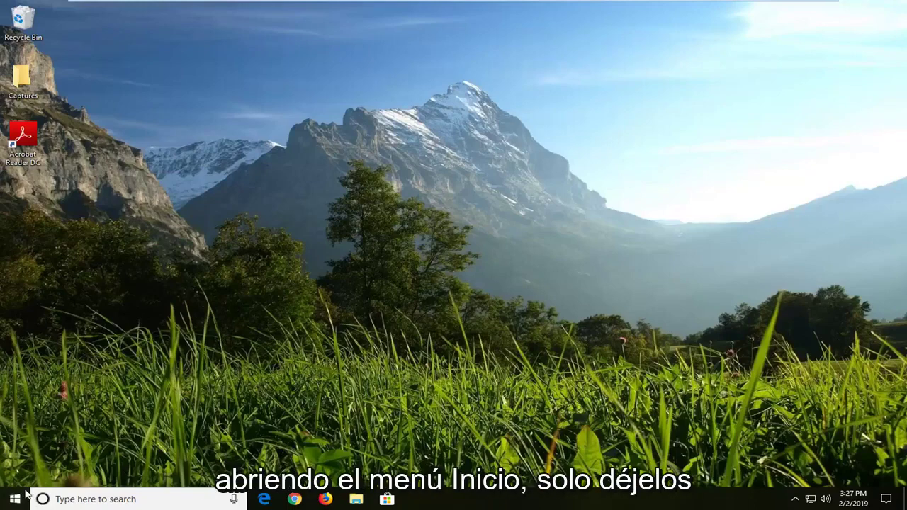
Step: Search for regedit, run Registry Editor as administrator and allow it to make changes to the device
{"action": "left_click", "coordinate": [17, 499]}
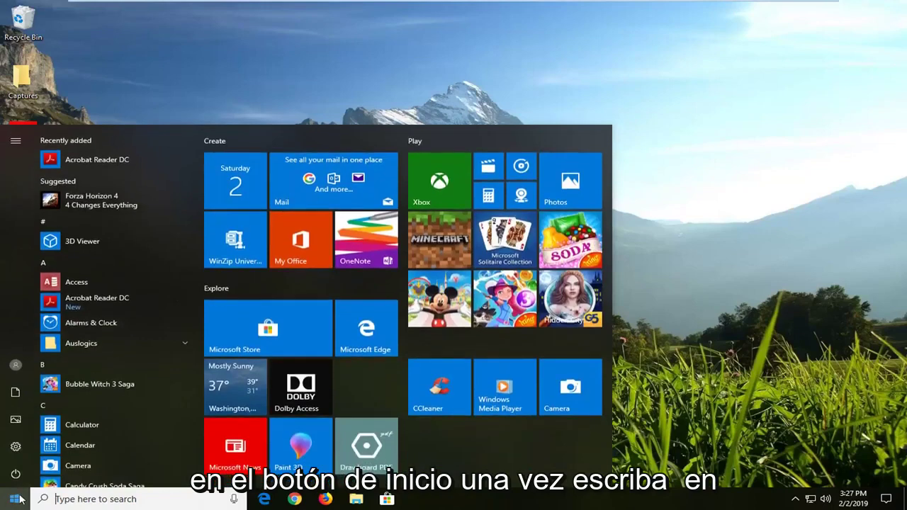
{"action": "type", "text": "regedit"}
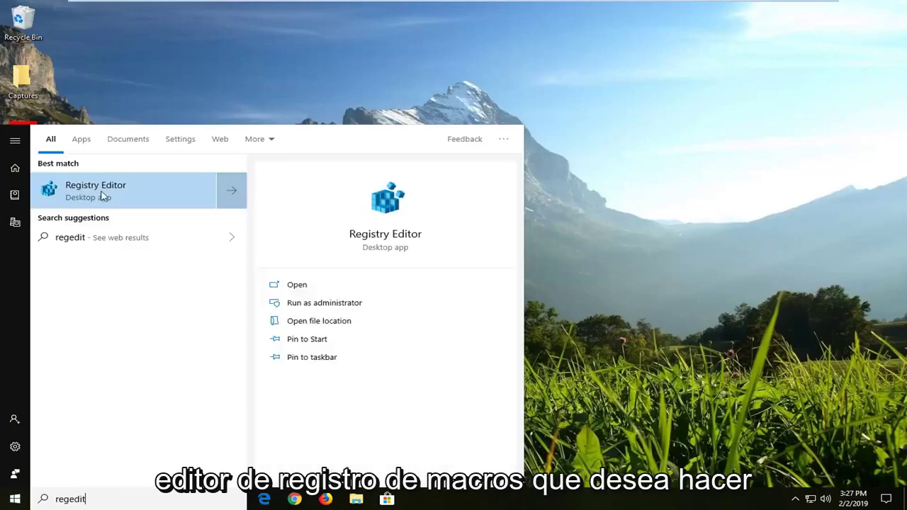
{"action": "right_click", "coordinate": [105, 195]}
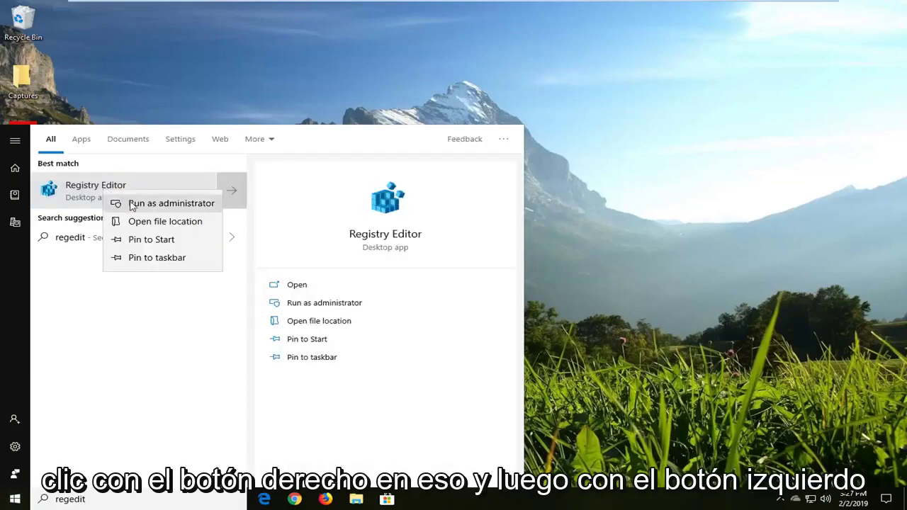
{"action": "left_click", "coordinate": [134, 207]}
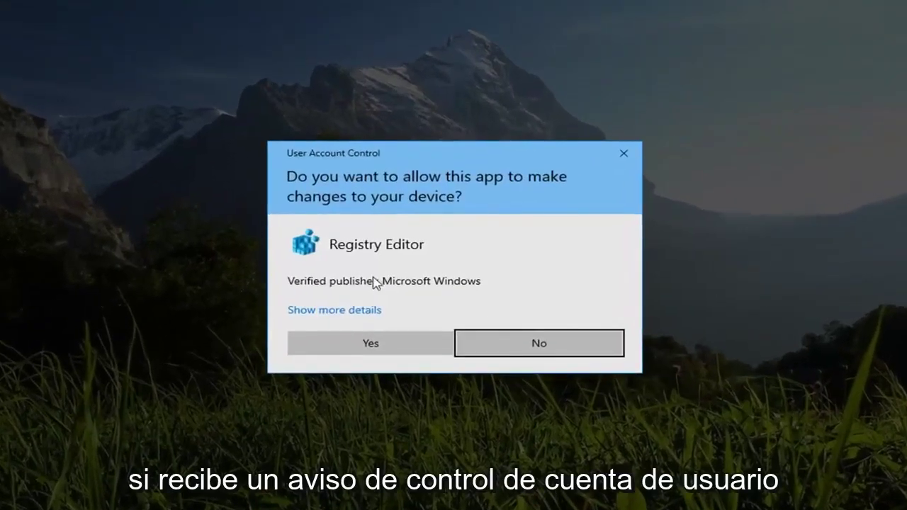
{"action": "left_click", "coordinate": [369, 350]}
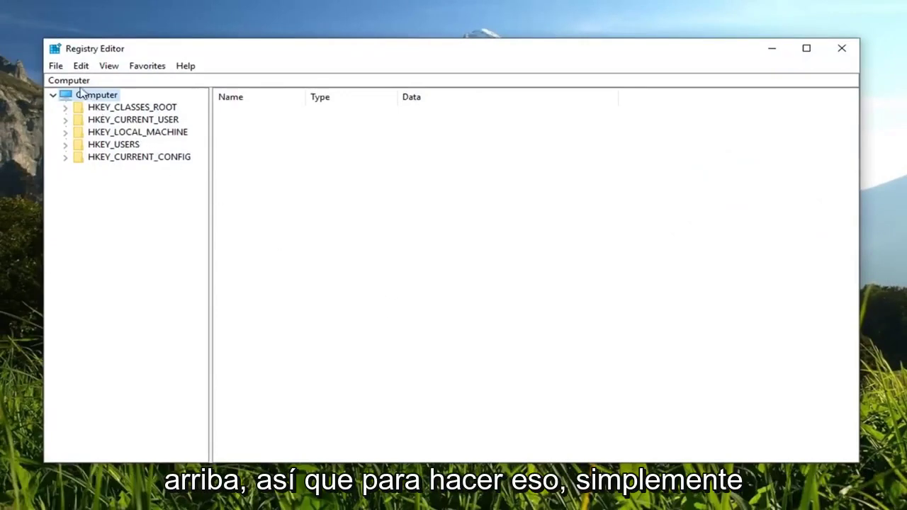
Step: Look at the registry export dialog used for backing up the whole registry, and dismiss it without saving
{"action": "left_click", "coordinate": [56, 66]}
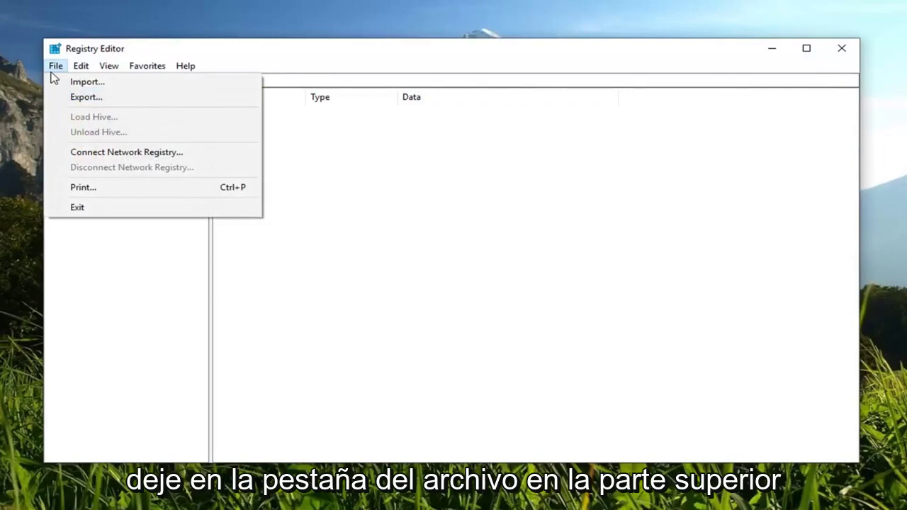
{"action": "left_click", "coordinate": [73, 98]}
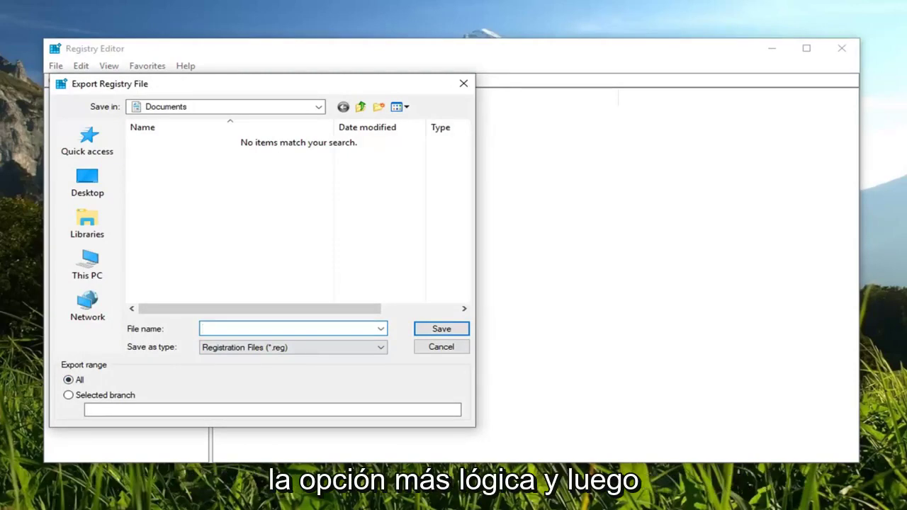
{"action": "left_click", "coordinate": [432, 345]}
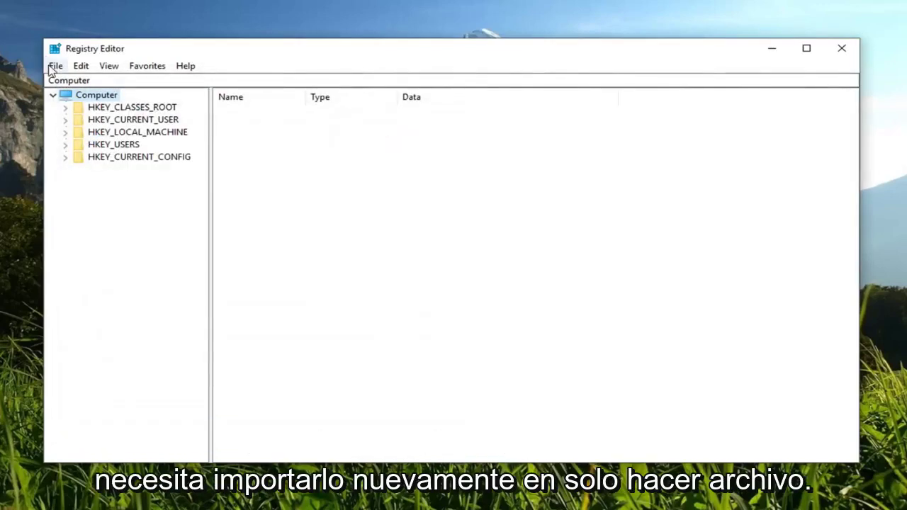
Step: Look at the registry import dialog used for restoring a backup, and dismiss it without opening a file
{"action": "left_click", "coordinate": [55, 66]}
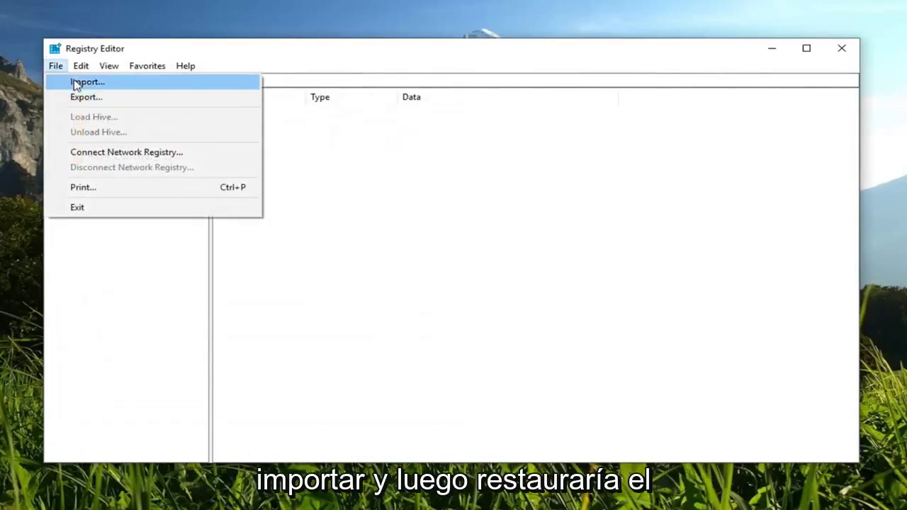
{"action": "left_click", "coordinate": [77, 81]}
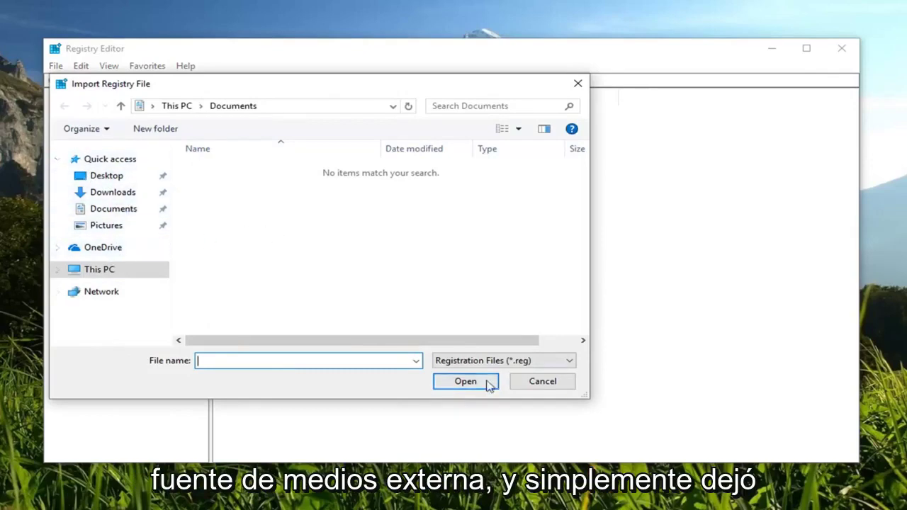
{"action": "left_click", "coordinate": [540, 385]}
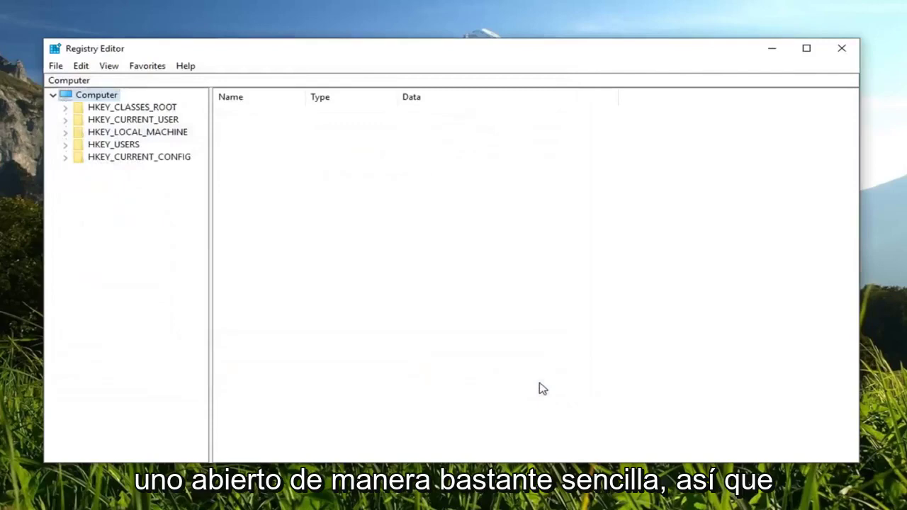
Step: Expand HKEY_LOCAL_MACHINE, its SOFTWARE key and the Microsoft key inside it
{"action": "left_click", "coordinate": [122, 135]}
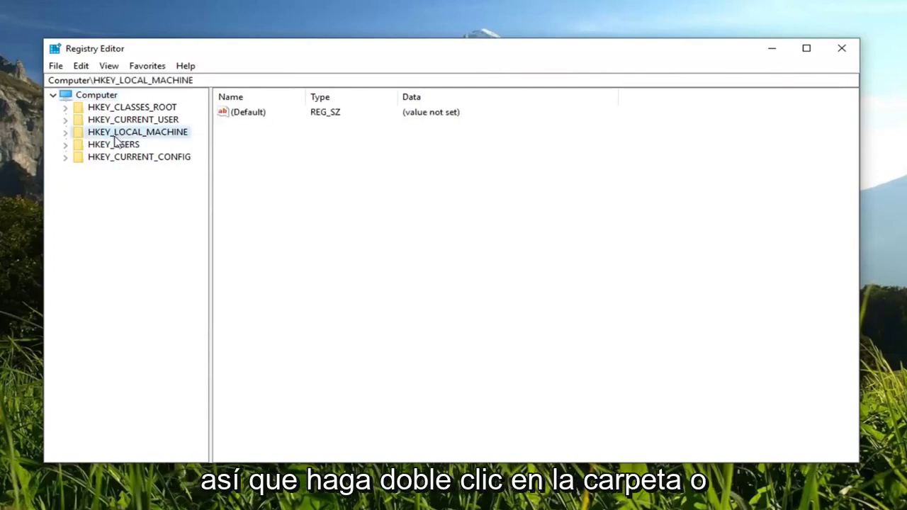
{"action": "left_click", "coordinate": [65, 133]}
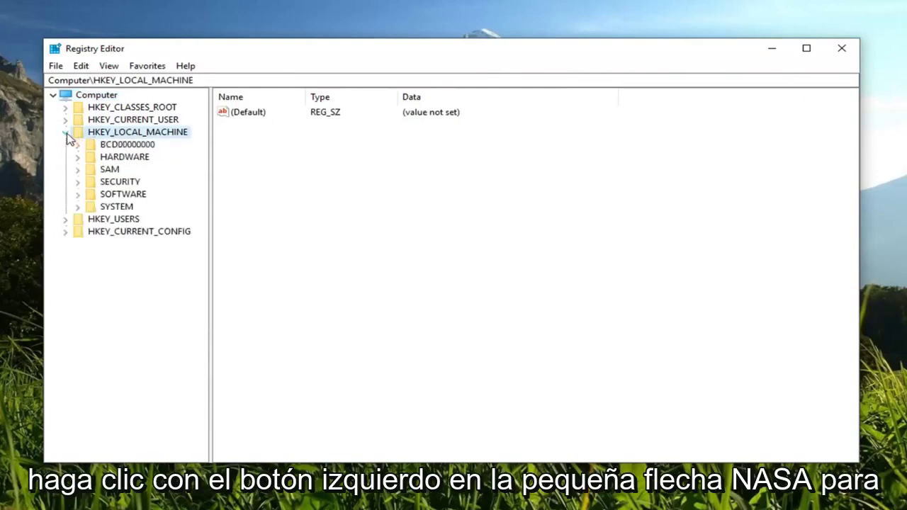
{"action": "left_click", "coordinate": [113, 194]}
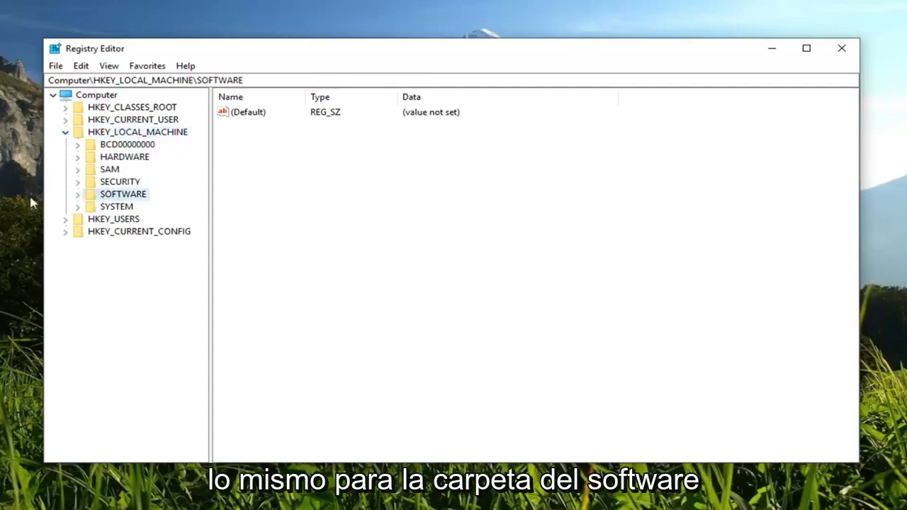
{"action": "left_click", "coordinate": [77, 194]}
{"action": "scroll", "coordinate": [117, 203], "scroll_direction": "down", "scroll_amount": 1}
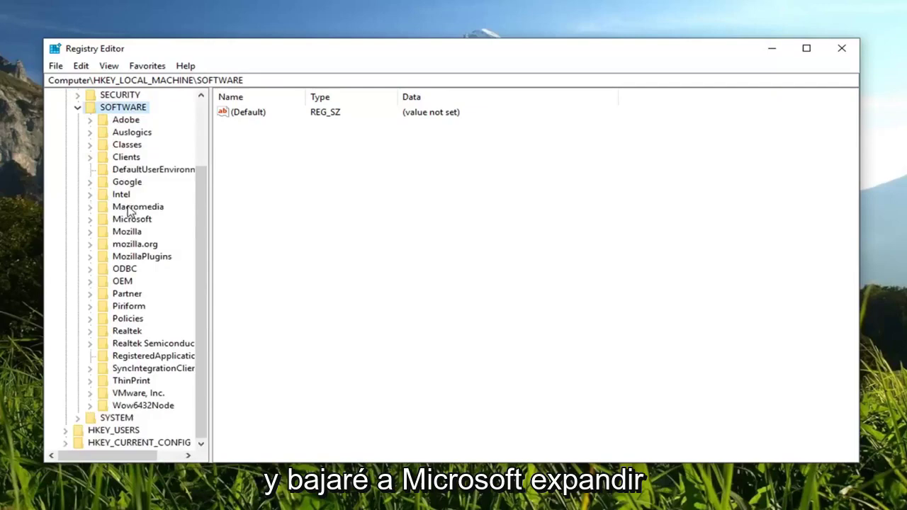
{"action": "left_click", "coordinate": [90, 222]}
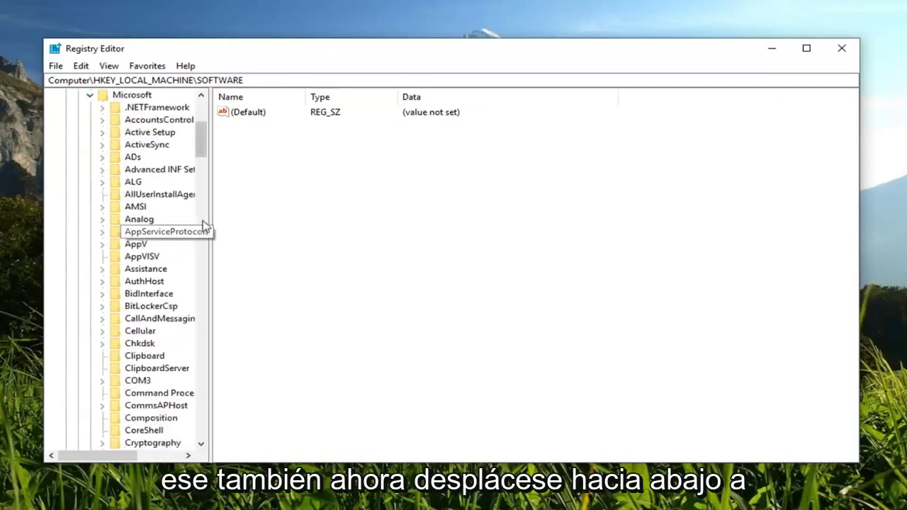
Step: Widen the key tree and expand the Windows NT key under Microsoft and its CurrentVersion subkey
{"action": "left_click_drag", "start_coordinate": [211, 219], "coordinate": [366, 226]}
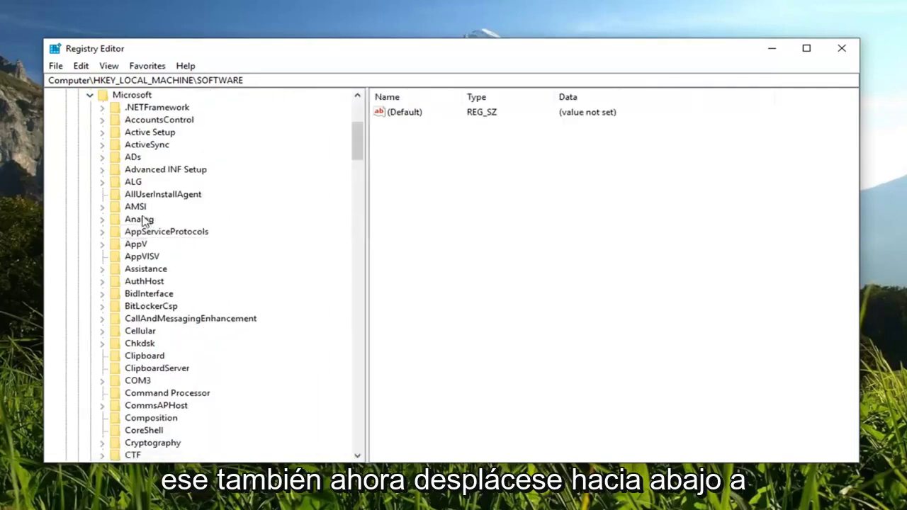
{"action": "scroll", "coordinate": [149, 290], "scroll_direction": "down", "scroll_amount": 20}
{"action": "scroll", "coordinate": [151, 283], "scroll_direction": "down", "scroll_amount": 20}
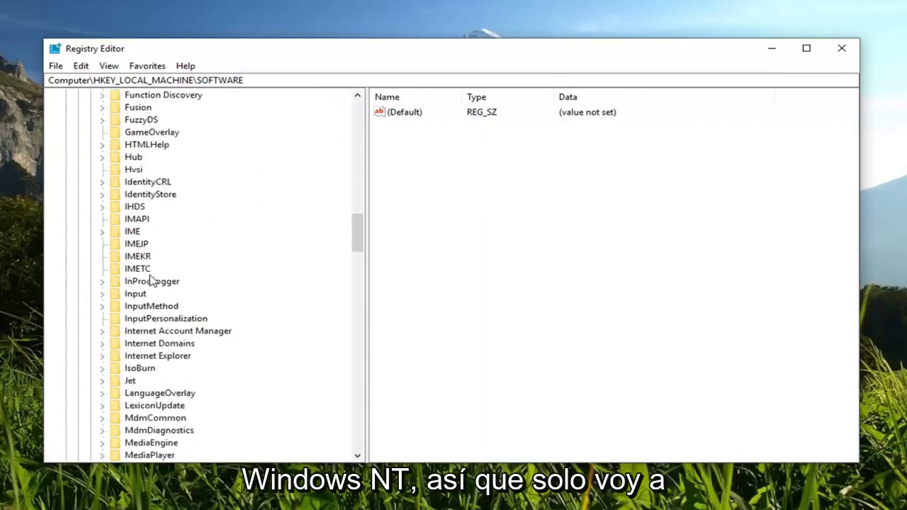
{"action": "scroll", "coordinate": [151, 285], "scroll_direction": "down", "scroll_amount": 14}
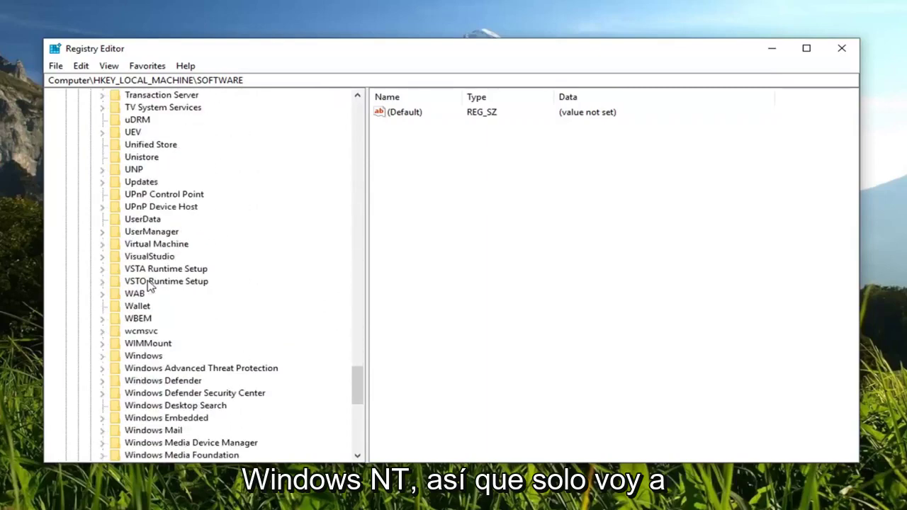
{"action": "left_click", "coordinate": [142, 306]}
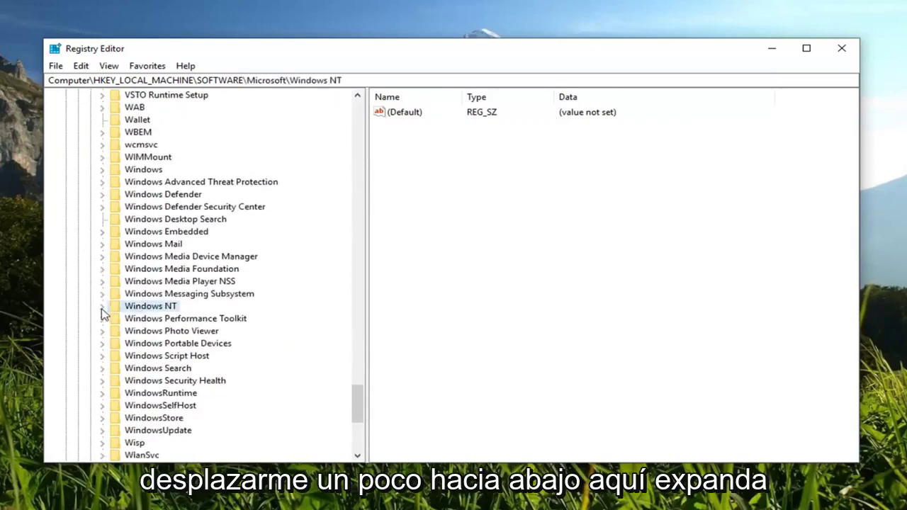
{"action": "left_click", "coordinate": [102, 306]}
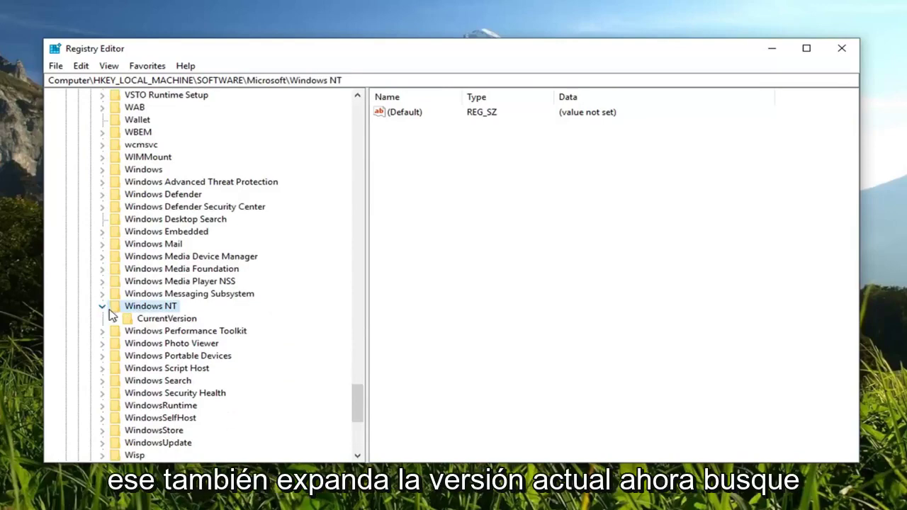
{"action": "left_click", "coordinate": [113, 318]}
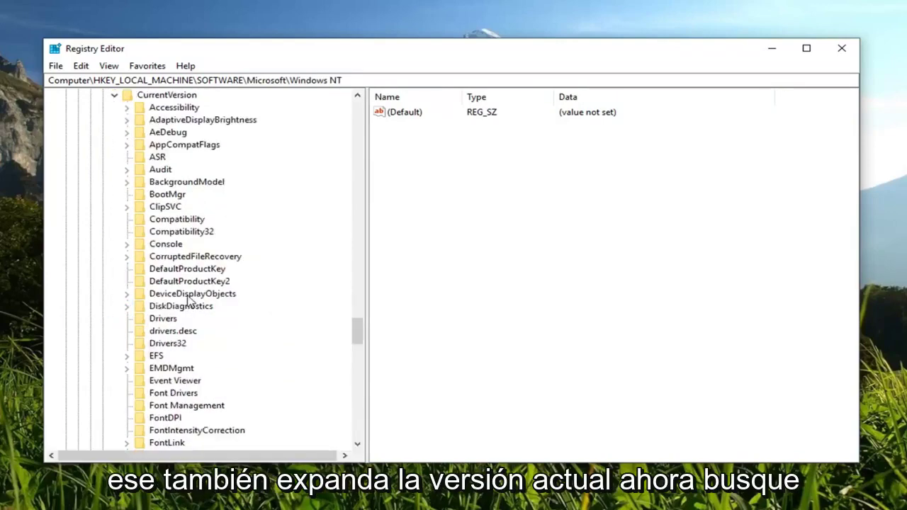
Step: Select the SoftwareProtectionPlatform key under CurrentVersion to show its values
{"action": "scroll", "coordinate": [186, 297], "scroll_direction": "down", "scroll_amount": 7}
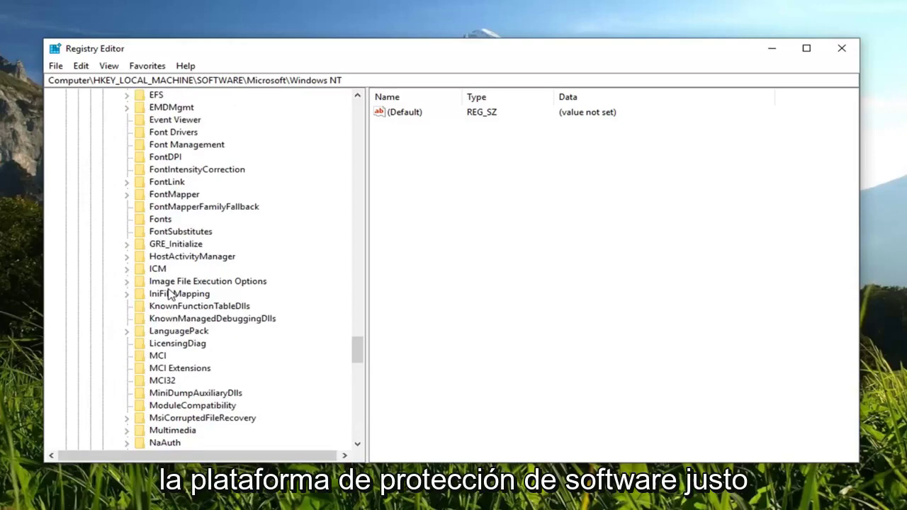
{"action": "scroll", "coordinate": [170, 294], "scroll_direction": "down", "scroll_amount": 5}
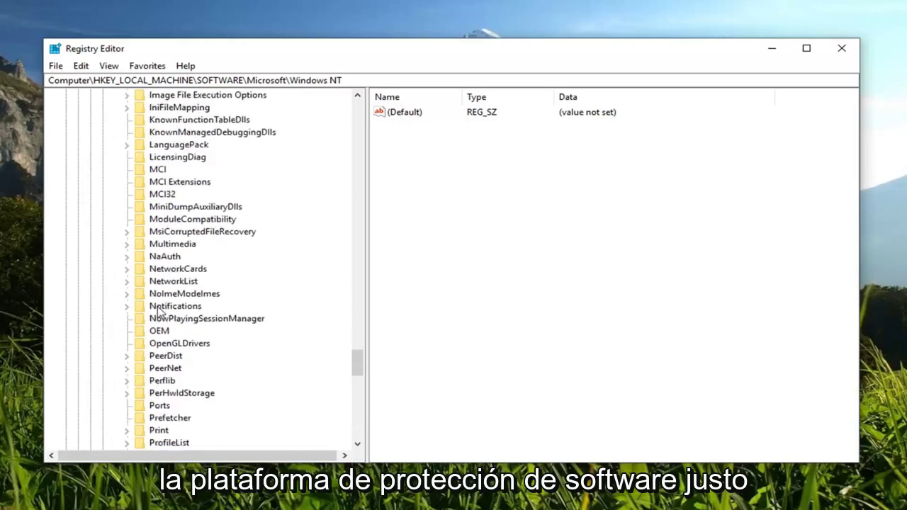
{"action": "scroll", "coordinate": [157, 311], "scroll_direction": "down", "scroll_amount": 5}
{"action": "scroll", "coordinate": [157, 312], "scroll_direction": "down", "scroll_amount": 1}
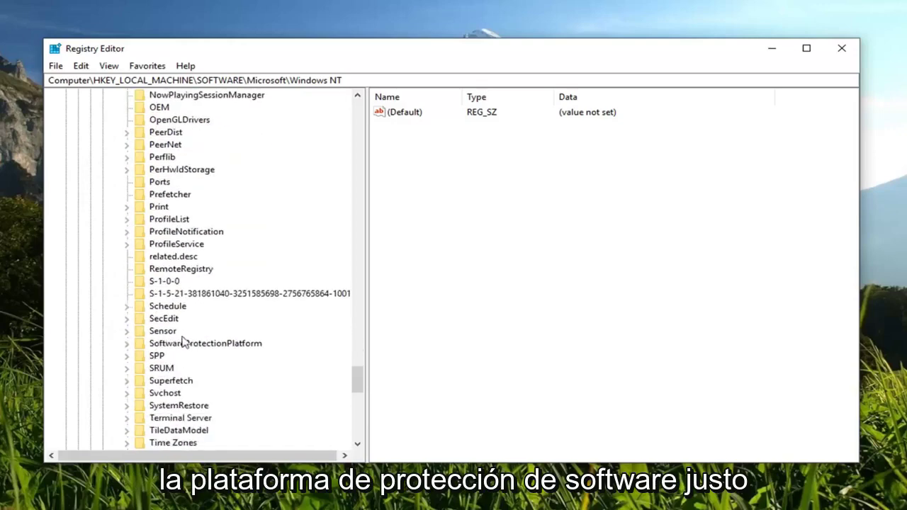
{"action": "left_click", "coordinate": [190, 343]}
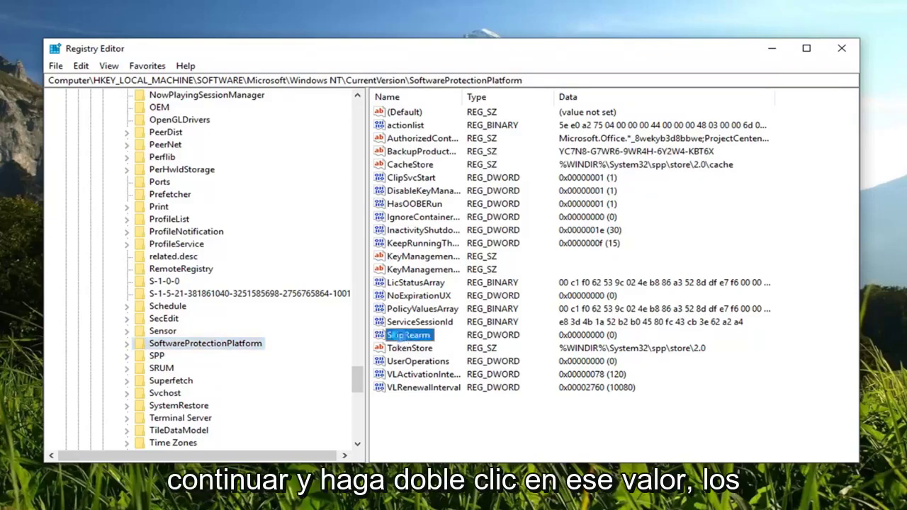
Step: Set the SkipRearm value data to 1 in hexadecimal and close Registry Editor
{"action": "double_click", "coordinate": [401, 335]}
{"action": "left_click_drag", "start_coordinate": [218, 119], "coordinate": [514, 167]}
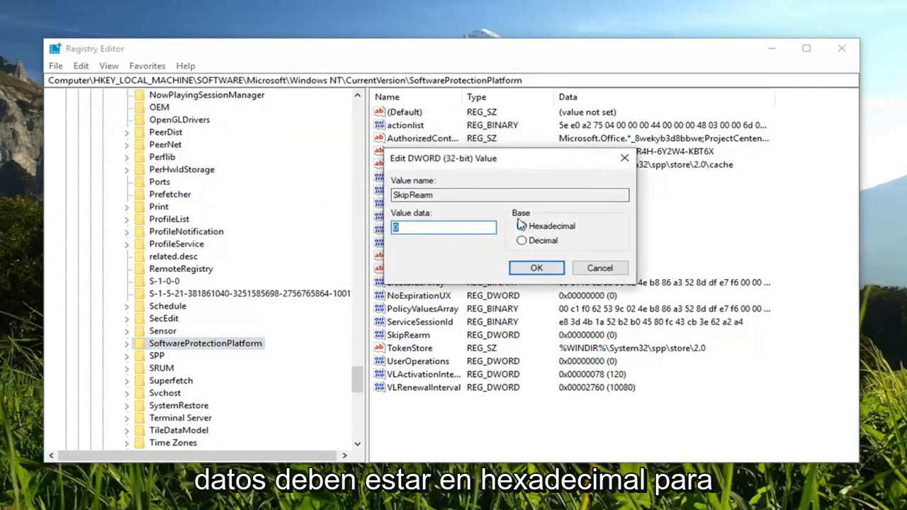
{"action": "left_click", "coordinate": [482, 227]}
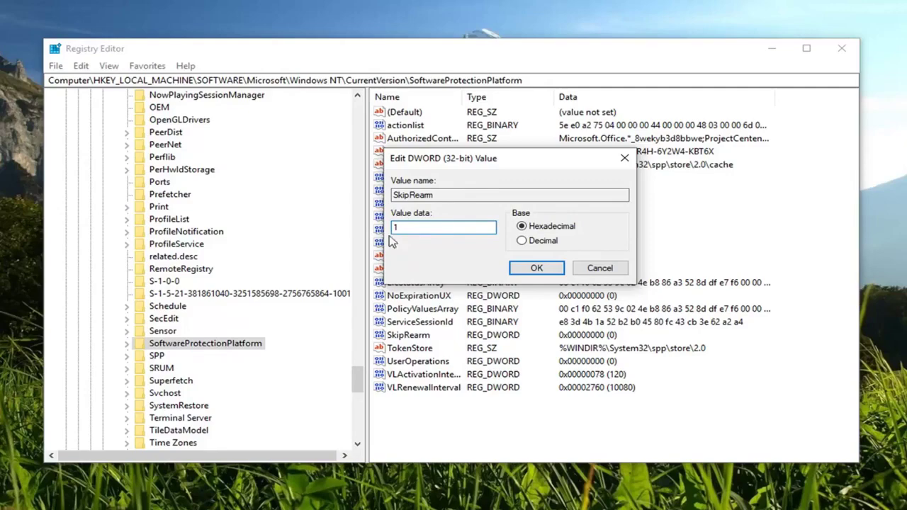
{"action": "left_click", "coordinate": [536, 269]}
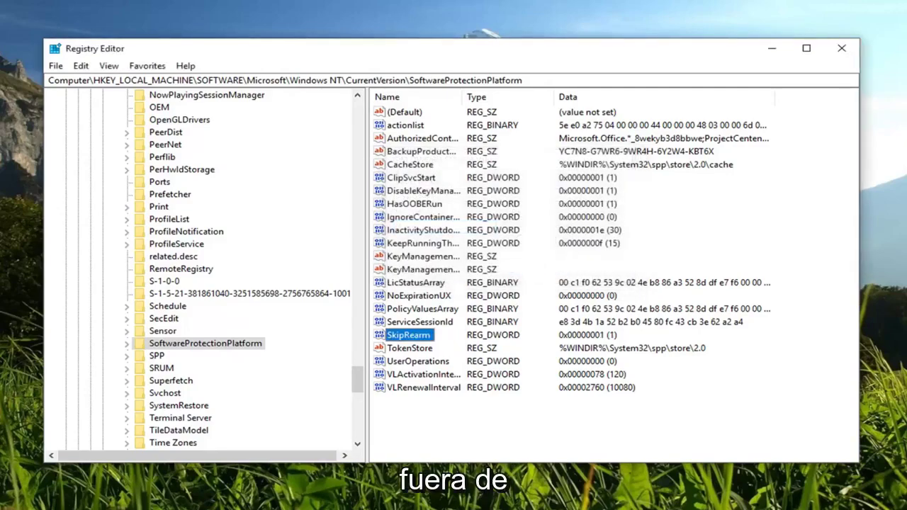
{"action": "left_click", "coordinate": [842, 48]}
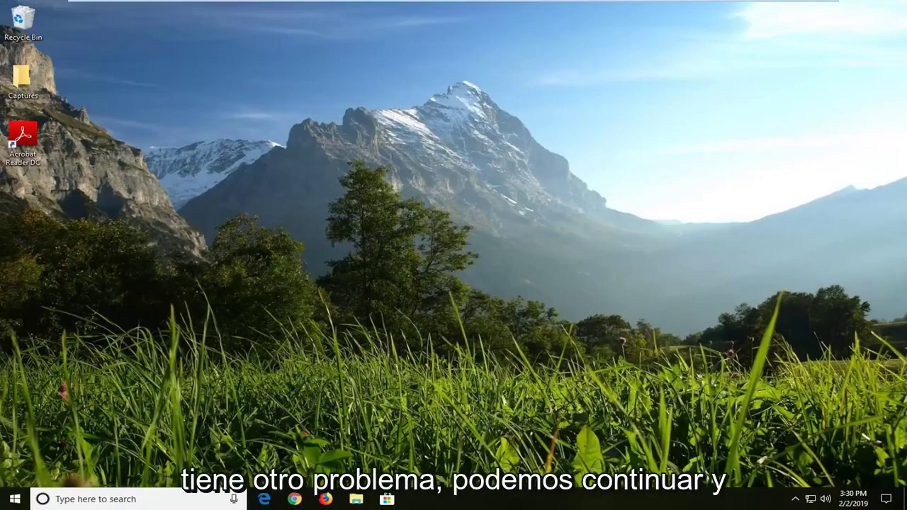
Step: Reopen Registry Editor as administrator through a regedit search and approve the account control request
{"action": "left_click", "coordinate": [14, 499]}
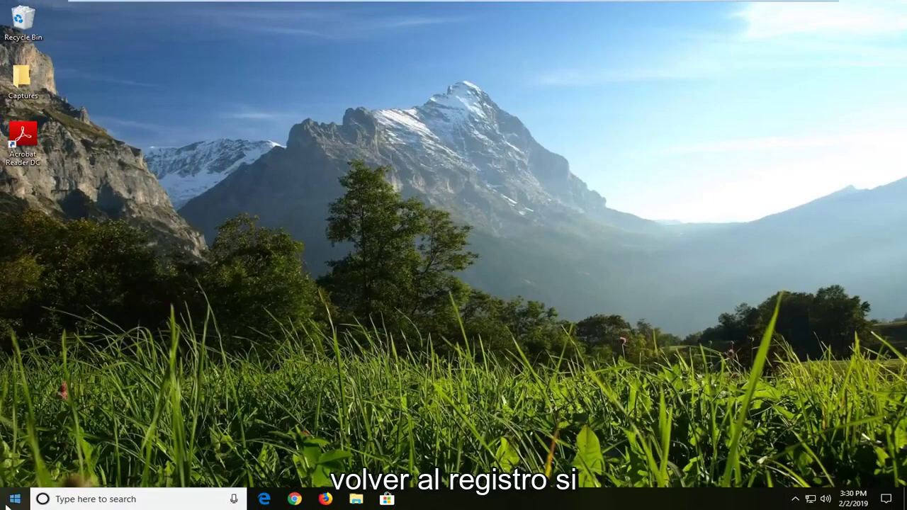
{"action": "type", "text": "regedit"}
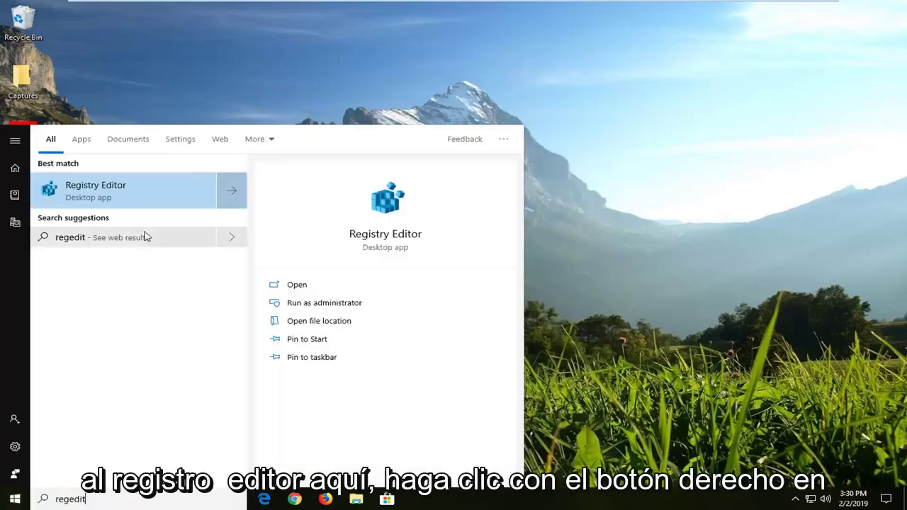
{"action": "right_click", "coordinate": [93, 191]}
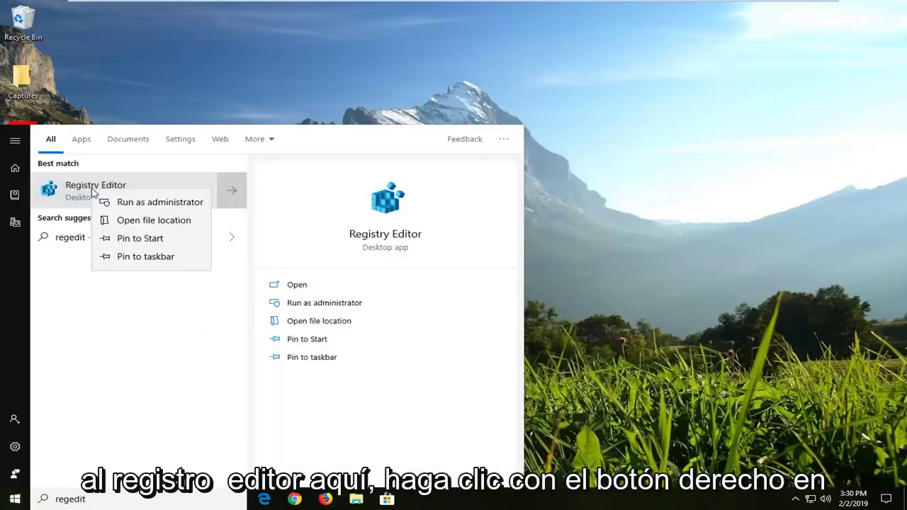
{"action": "left_click", "coordinate": [144, 202]}
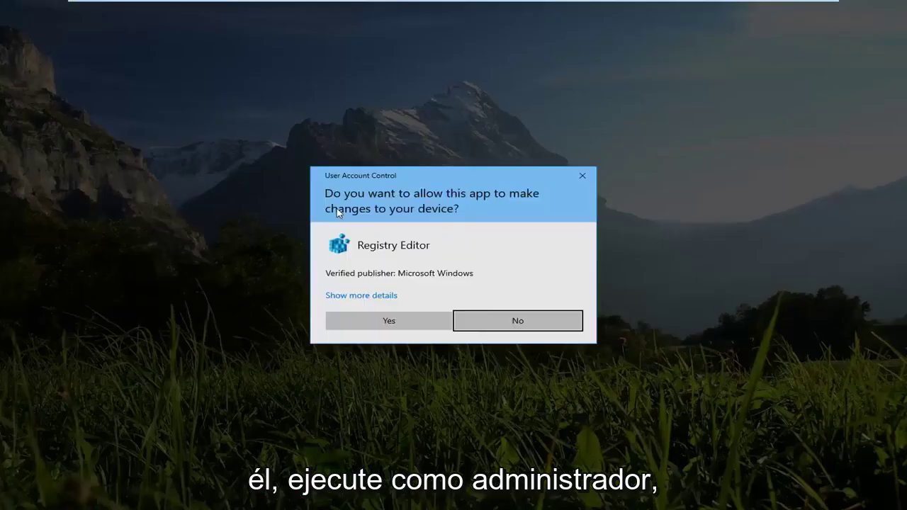
{"action": "left_click", "coordinate": [389, 321]}
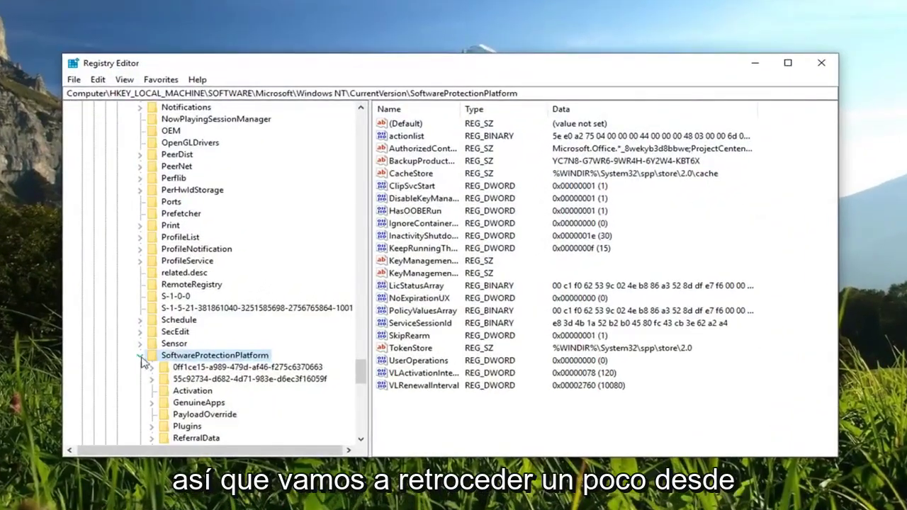
Step: Collapse the SoftwareProtectionPlatform, Windows NT, Microsoft and SOFTWARE keys and select HKEY_LOCAL_MACHINE
{"action": "left_click", "coordinate": [140, 355]}
{"action": "scroll", "coordinate": [159, 289], "scroll_direction": "up", "scroll_amount": 20}
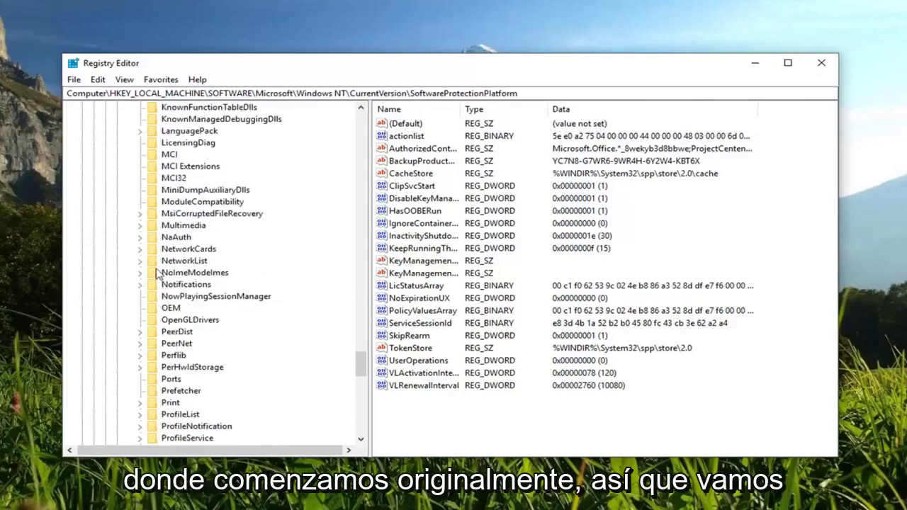
{"action": "scroll", "coordinate": [159, 289], "scroll_direction": "down", "scroll_amount": 6}
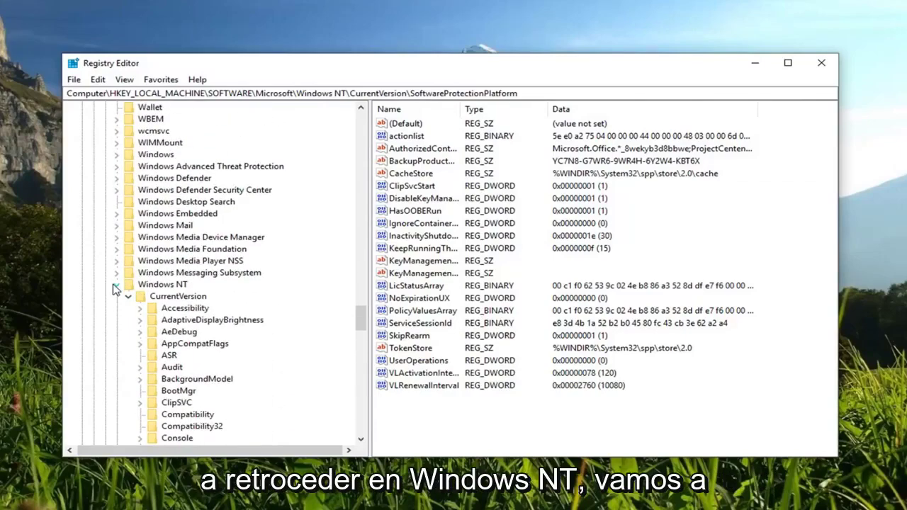
{"action": "left_click", "coordinate": [116, 288]}
{"action": "scroll", "coordinate": [116, 289], "scroll_direction": "up", "scroll_amount": 7}
{"action": "scroll", "coordinate": [116, 289], "scroll_direction": "up", "scroll_amount": 20}
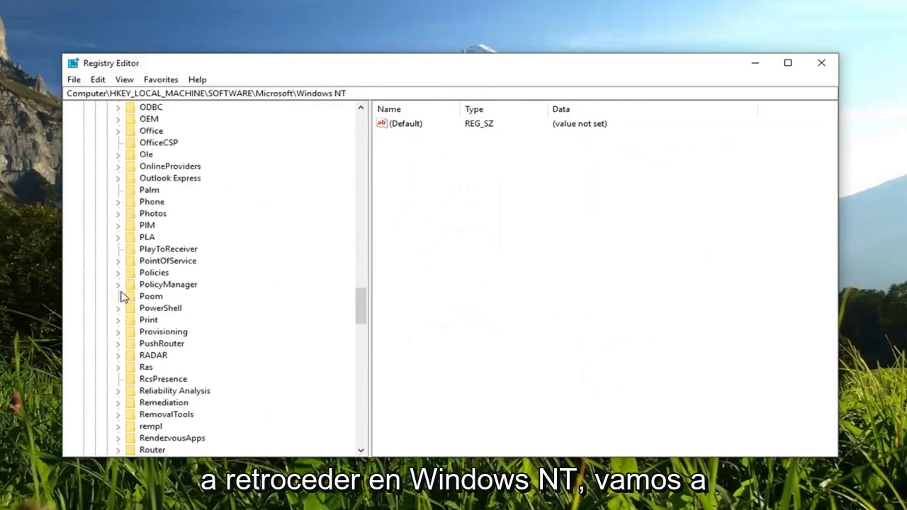
{"action": "scroll", "coordinate": [124, 296], "scroll_direction": "up", "scroll_amount": 20}
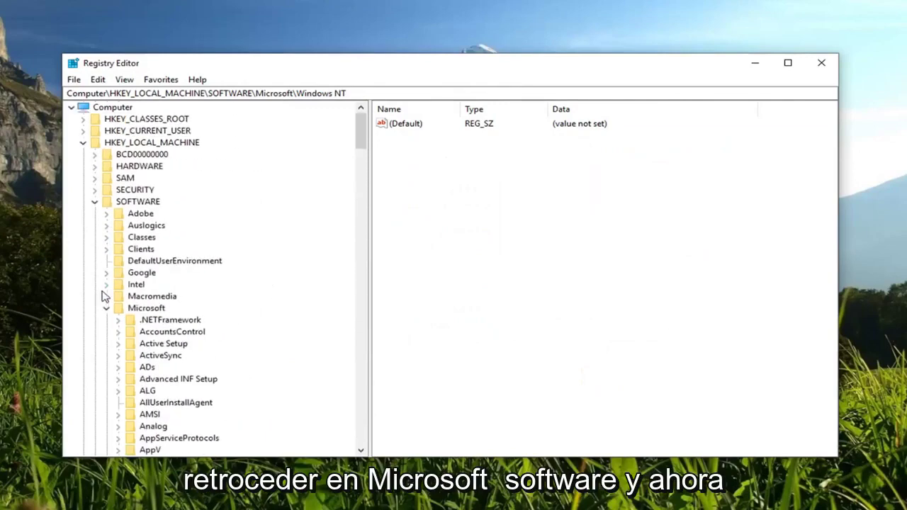
{"action": "left_click", "coordinate": [105, 309]}
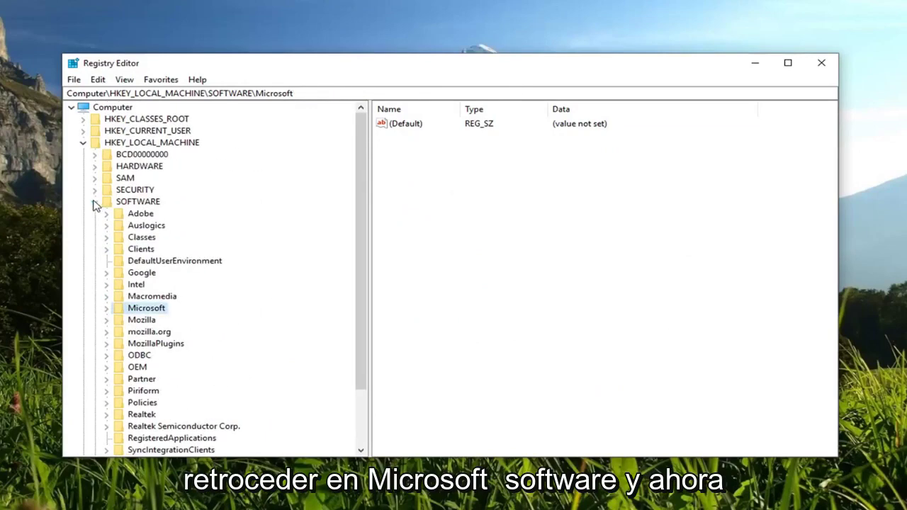
{"action": "left_click", "coordinate": [95, 202]}
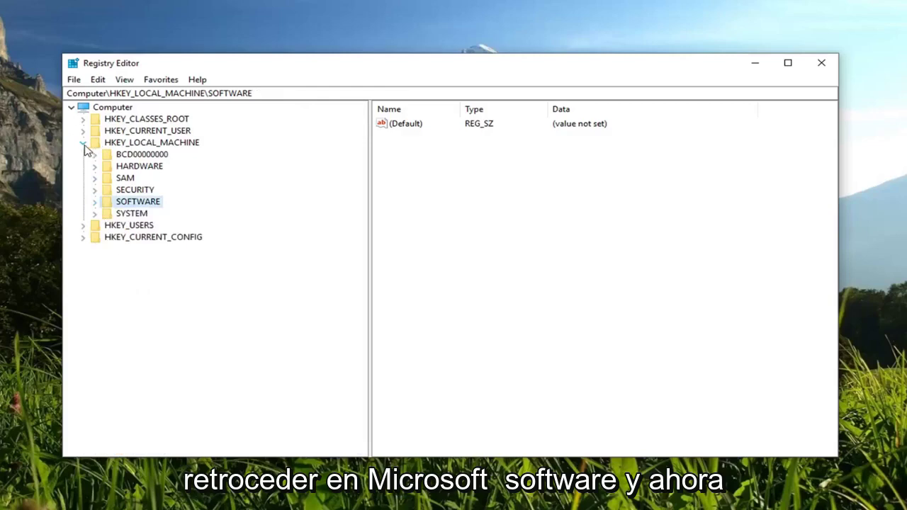
{"action": "left_click", "coordinate": [156, 144]}
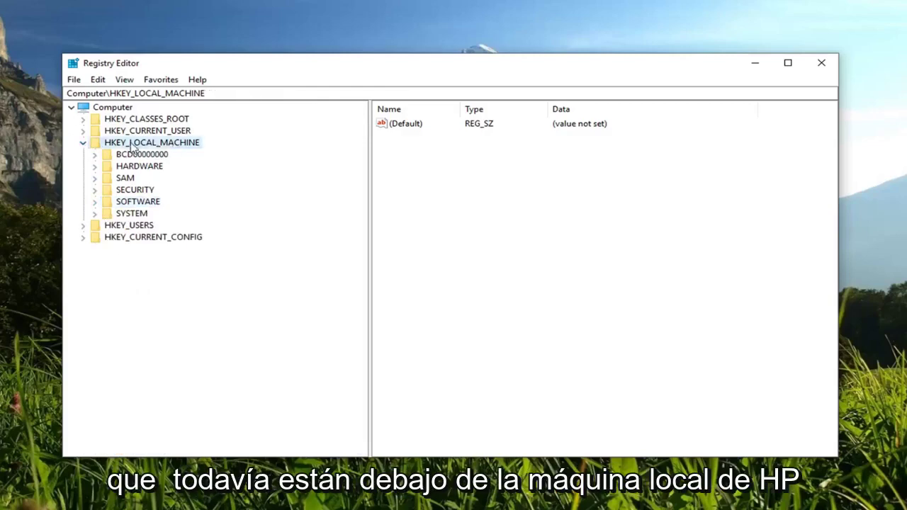
Step: Expand SYSTEM, Setup and Status under HKEY_LOCAL_MACHINE and select the SysprepStatus key
{"action": "left_click", "coordinate": [127, 214]}
{"action": "left_click", "coordinate": [95, 214]}
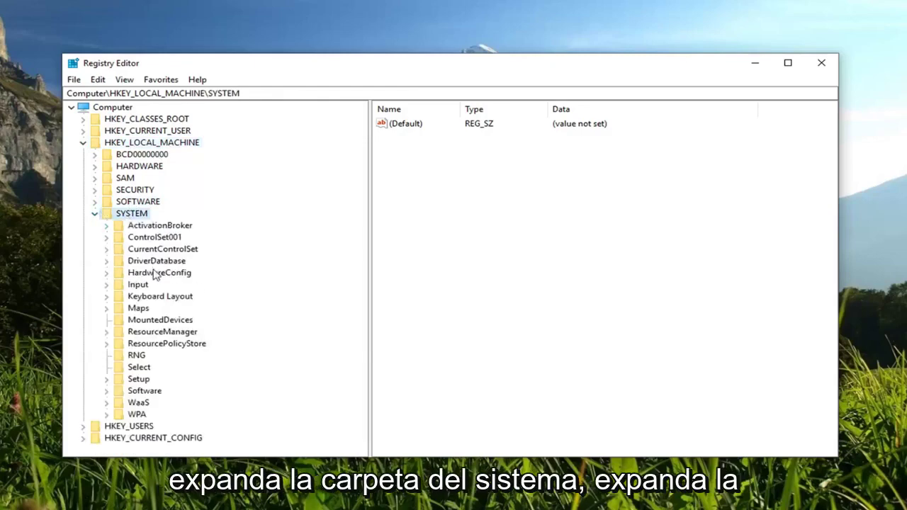
{"action": "left_click", "coordinate": [107, 379]}
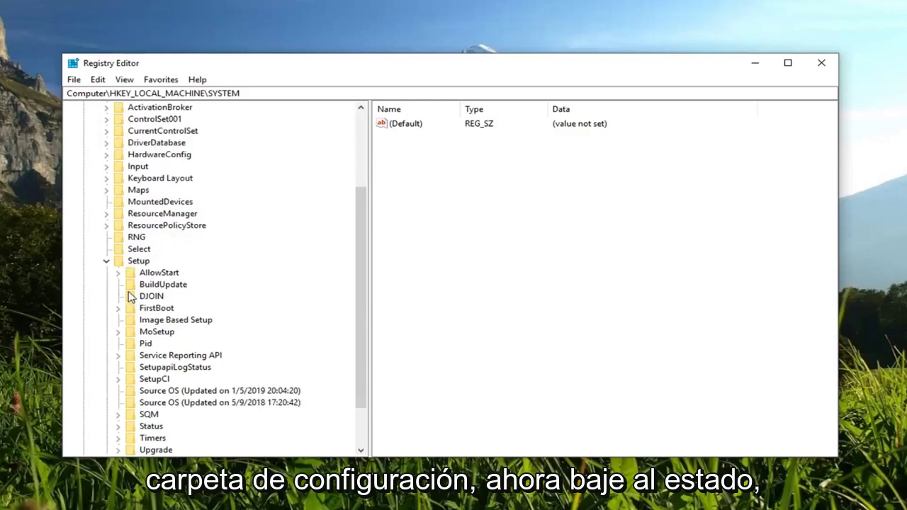
{"action": "scroll", "coordinate": [131, 299], "scroll_direction": "down", "scroll_amount": 2}
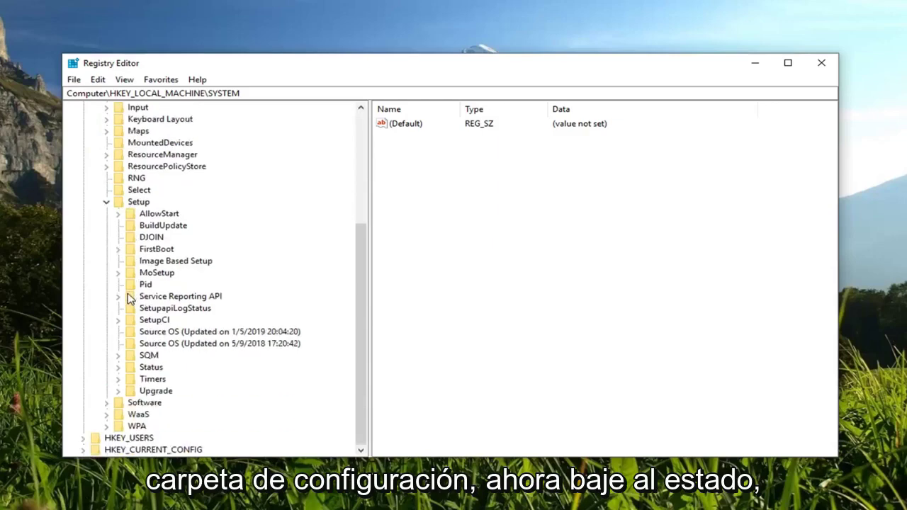
{"action": "left_click", "coordinate": [119, 367]}
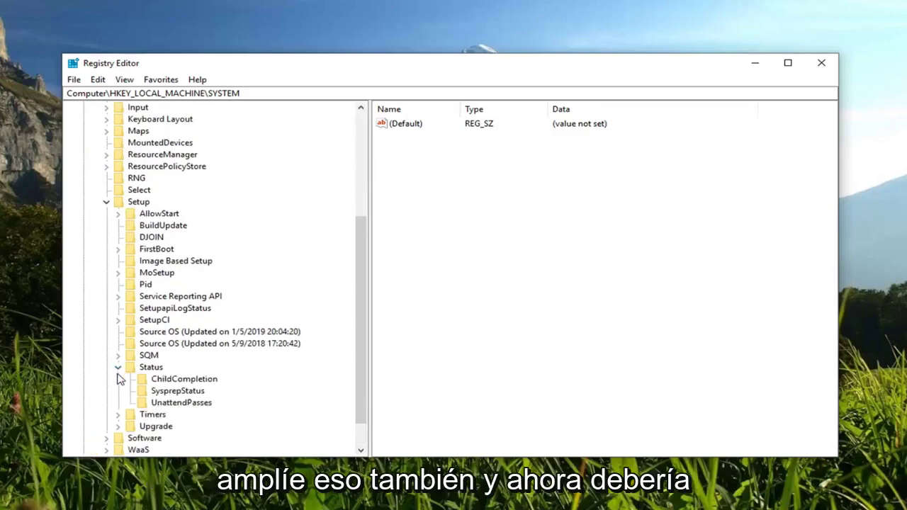
{"action": "left_click", "coordinate": [170, 394]}
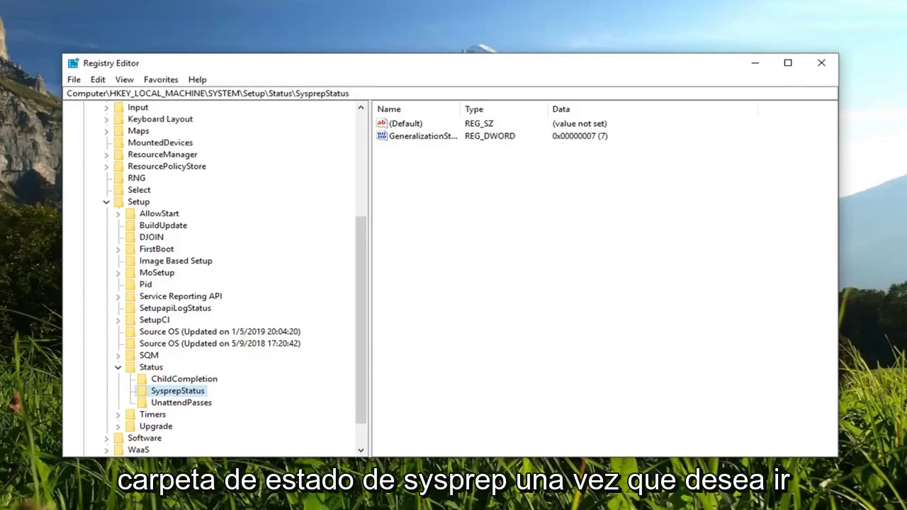
Step: Open the GeneralizationState value in SysprepStatus, check that its data is 7 in hexadecimal, and accept it
{"action": "double_click", "coordinate": [417, 141]}
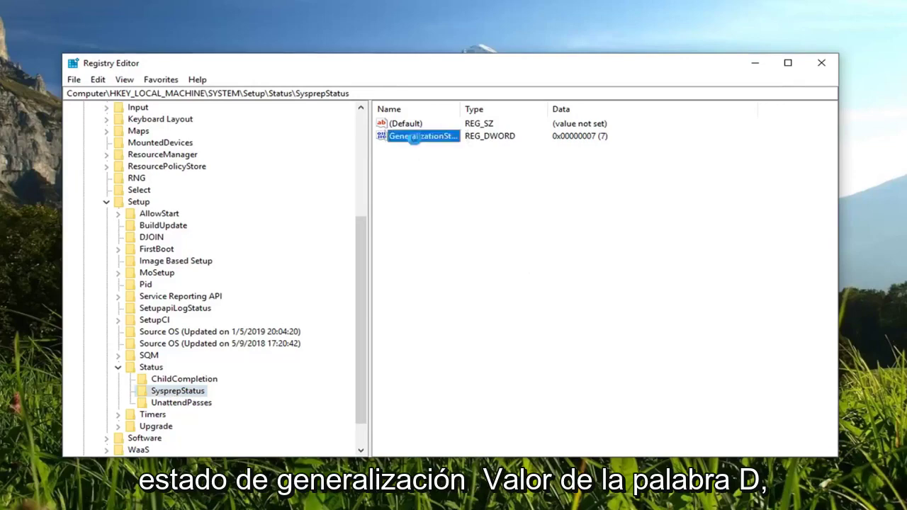
{"action": "left_click_drag", "start_coordinate": [277, 125], "coordinate": [595, 133]}
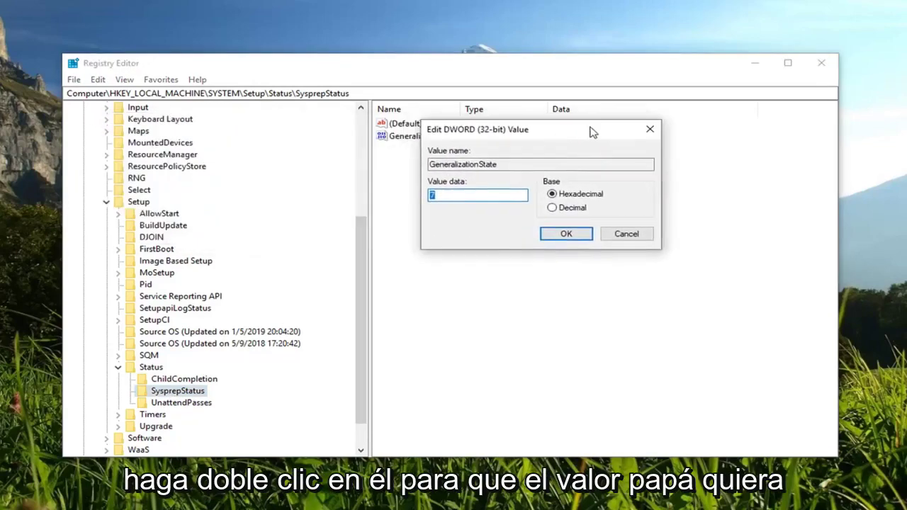
{"action": "left_click", "coordinate": [428, 197]}
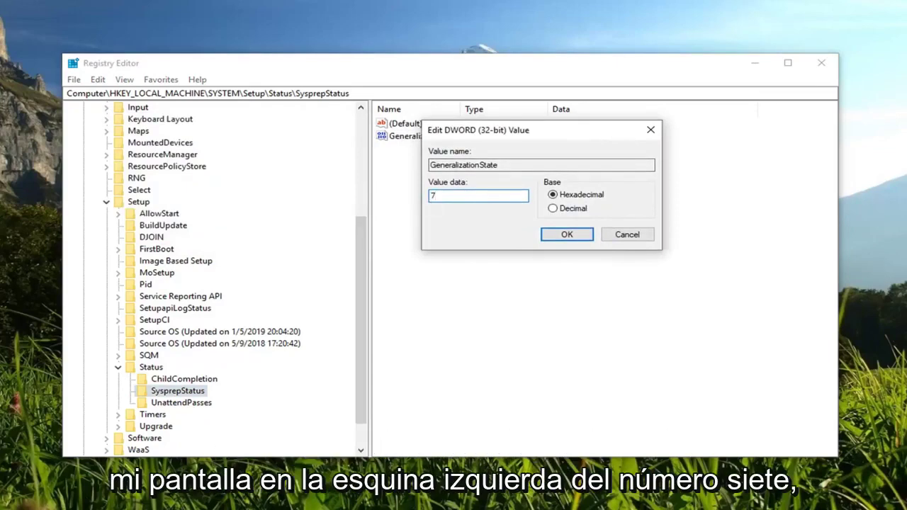
{"action": "left_click", "coordinate": [553, 236]}
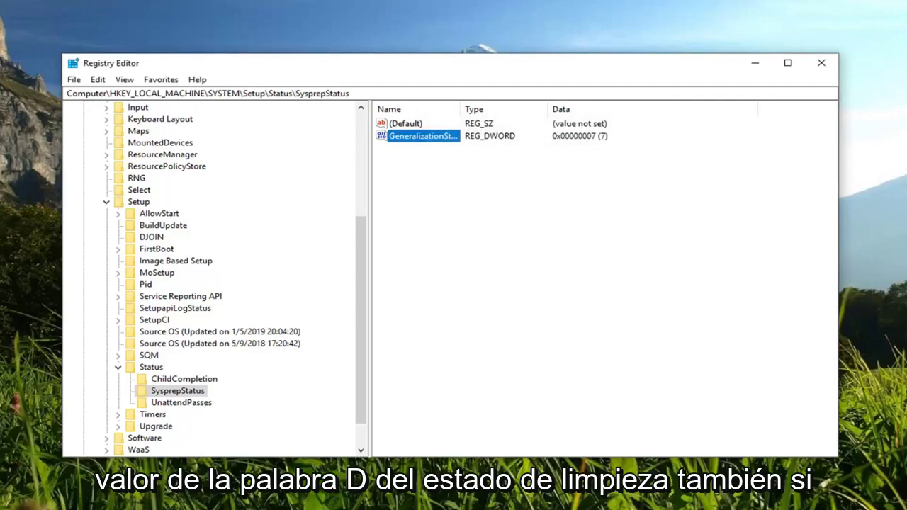
Step: Create a new DWORD (32-bit) value named CleanupState in the SysprepStatus key
{"action": "left_click", "coordinate": [432, 165]}
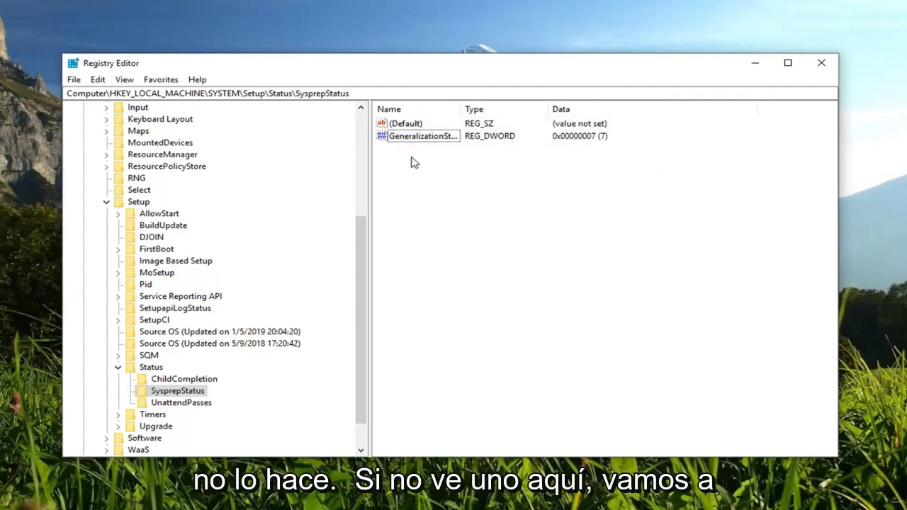
{"action": "right_click", "coordinate": [411, 158]}
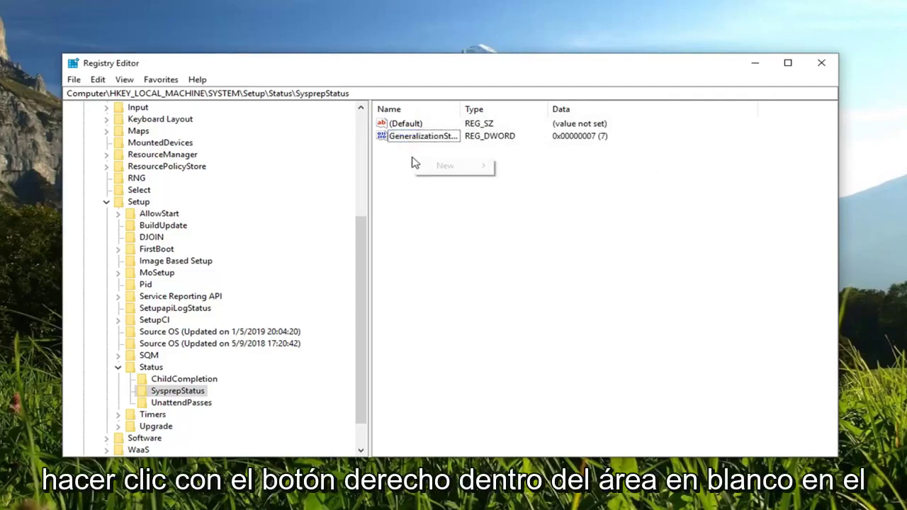
{"action": "left_click", "coordinate": [470, 174]}
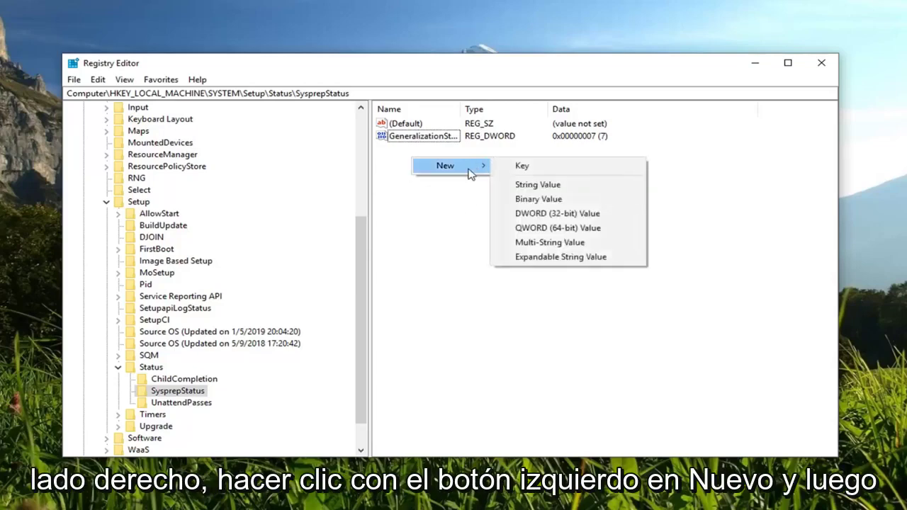
{"action": "left_click", "coordinate": [577, 220]}
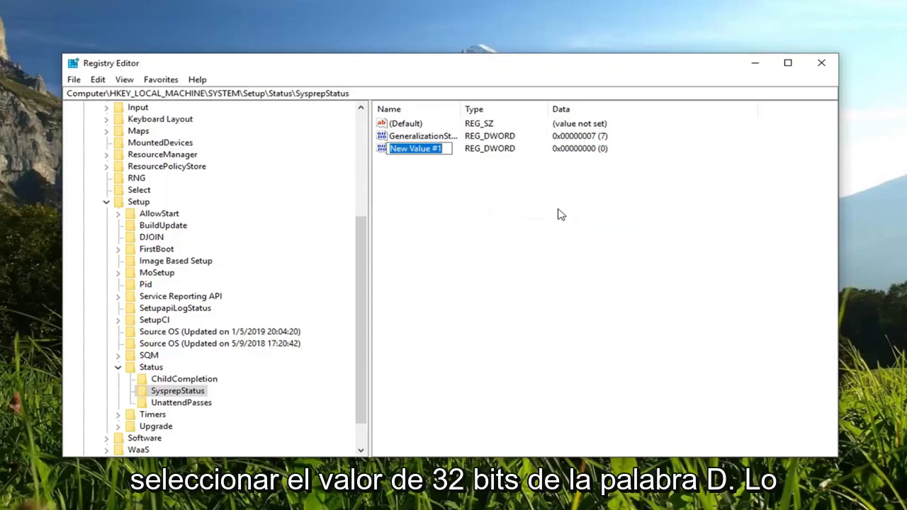
{"action": "type", "text": "Cleanup"}
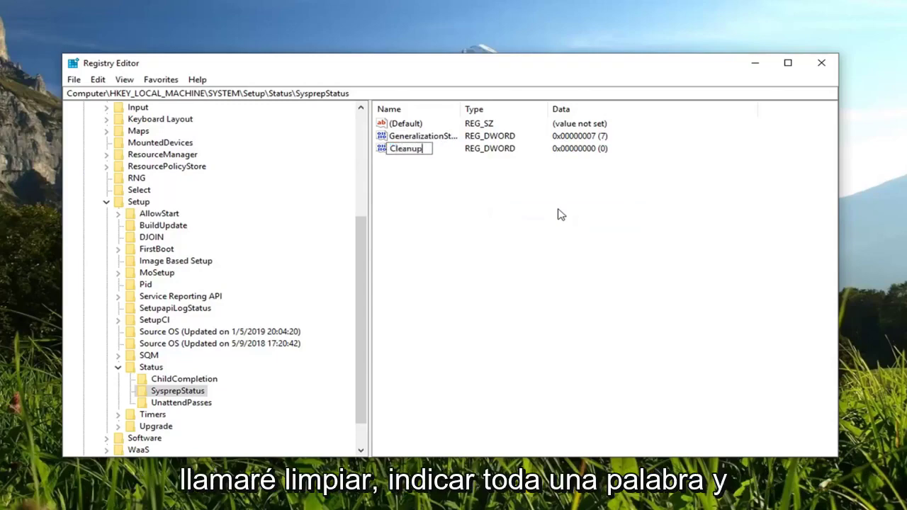
{"action": "type", "text": "State"}
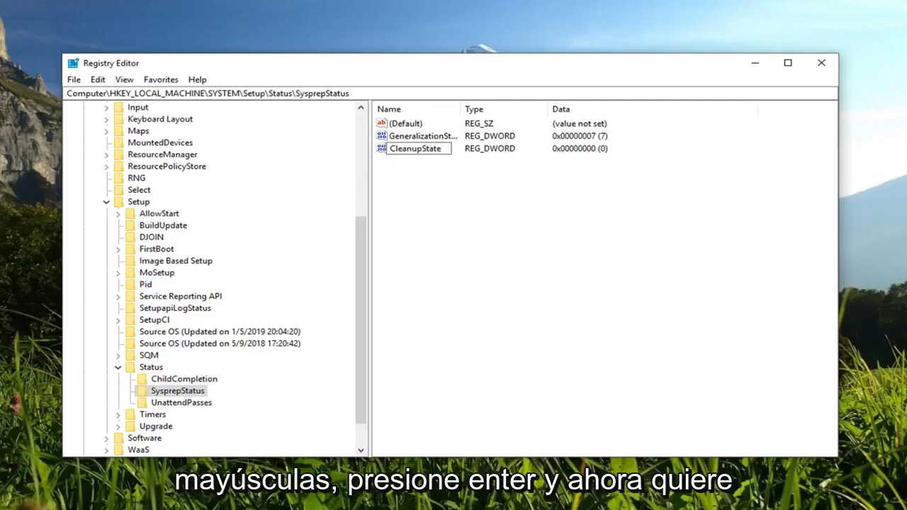
{"action": "key", "text": "Return"}
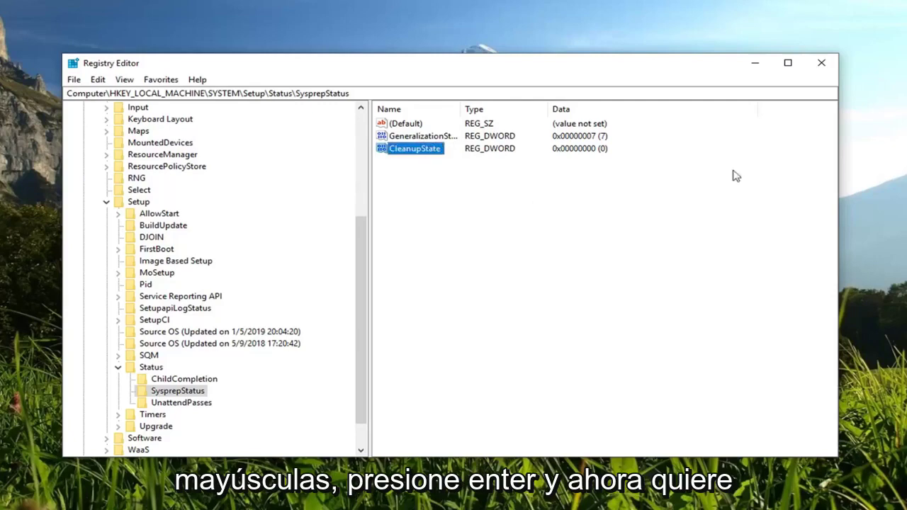
Step: Set the CleanupState value data to 2 in hexadecimal and close Registry Editor
{"action": "double_click", "coordinate": [418, 151]}
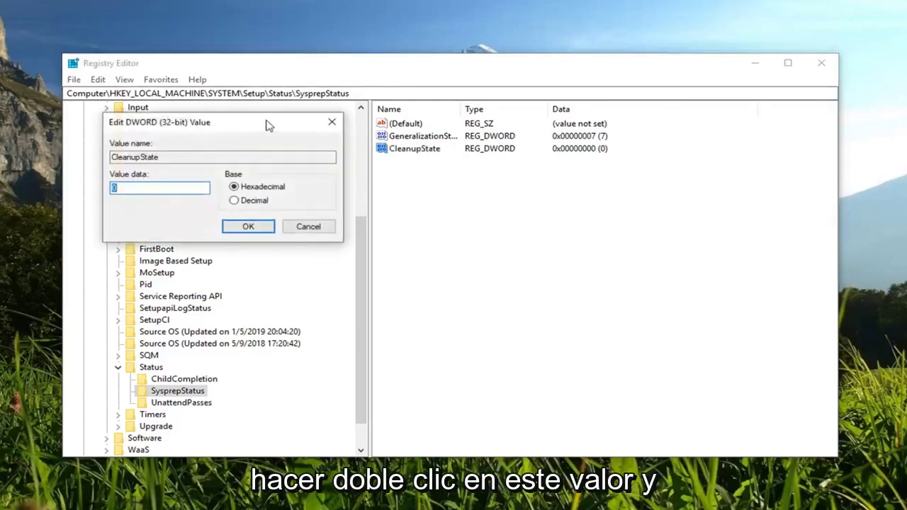
{"action": "left_click_drag", "start_coordinate": [269, 126], "coordinate": [516, 193]}
{"action": "left_click", "coordinate": [401, 253]}
{"action": "key", "text": "BackSpace"}
{"action": "type", "text": "2"}
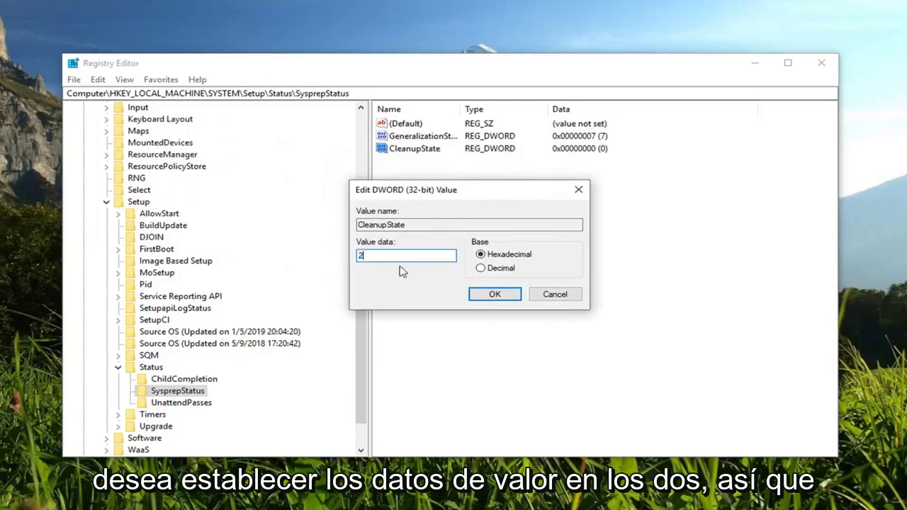
{"action": "left_click", "coordinate": [484, 296]}
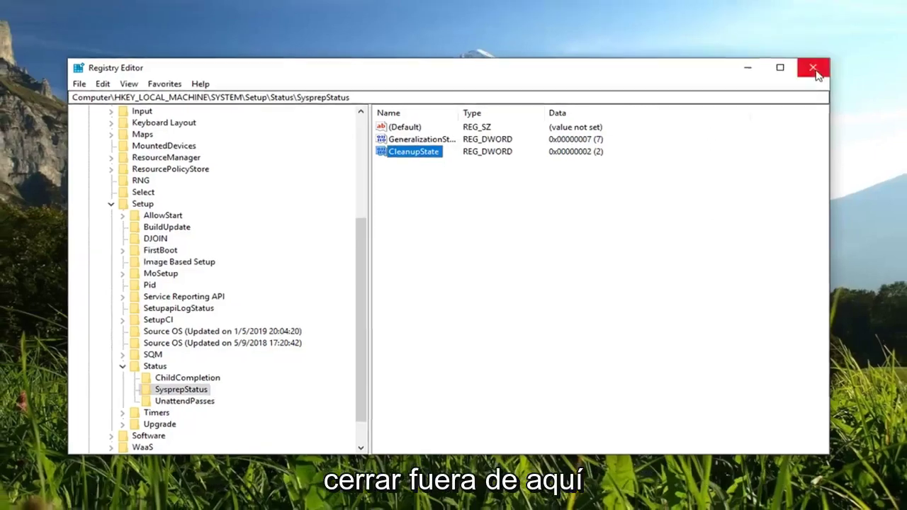
{"action": "left_click", "coordinate": [822, 62]}
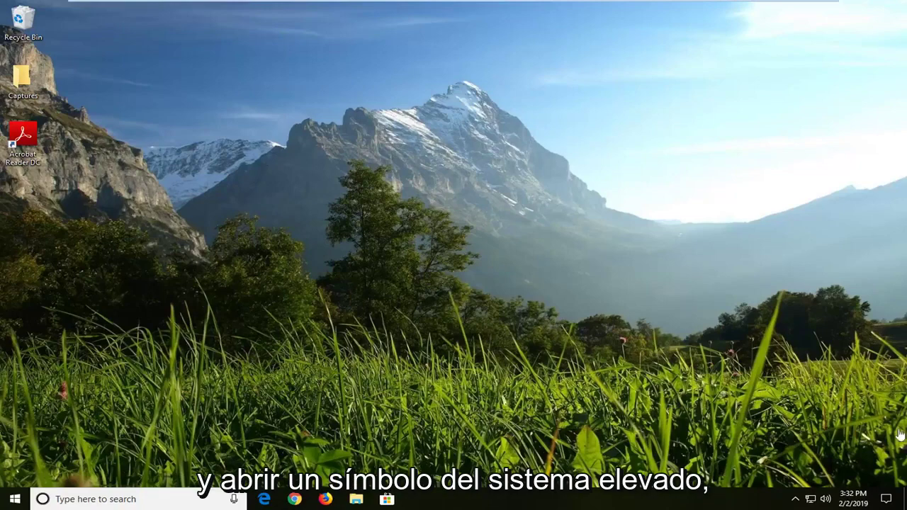
Step: Open Command Prompt as administrator through a cmd search and approve the account control request
{"action": "left_click", "coordinate": [13, 500]}
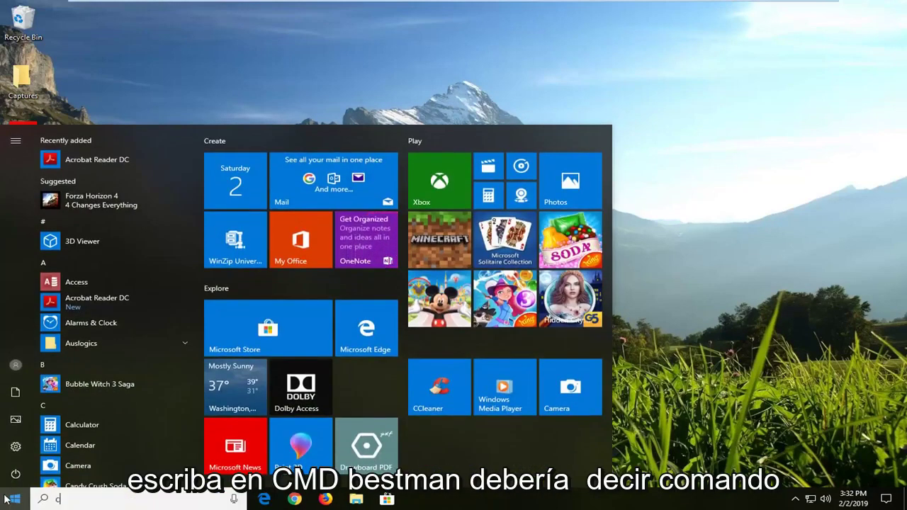
{"action": "type", "text": "cmd"}
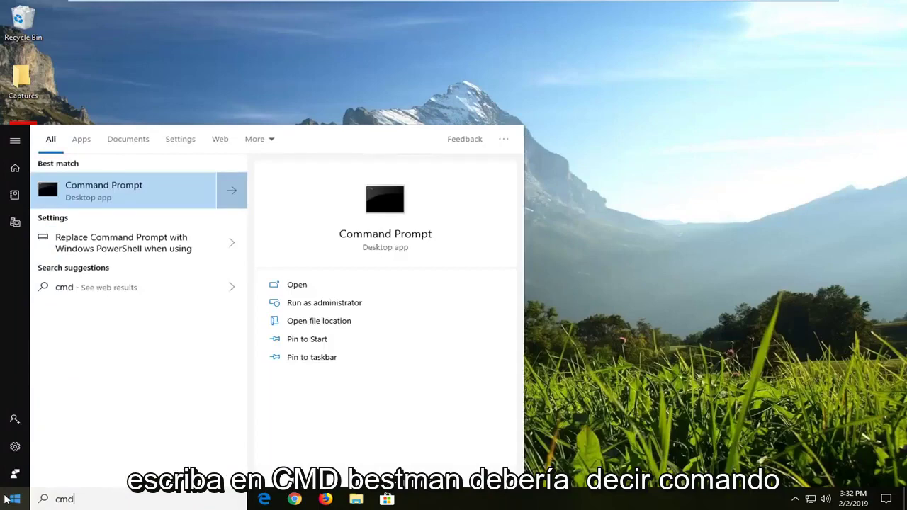
{"action": "right_click", "coordinate": [71, 188]}
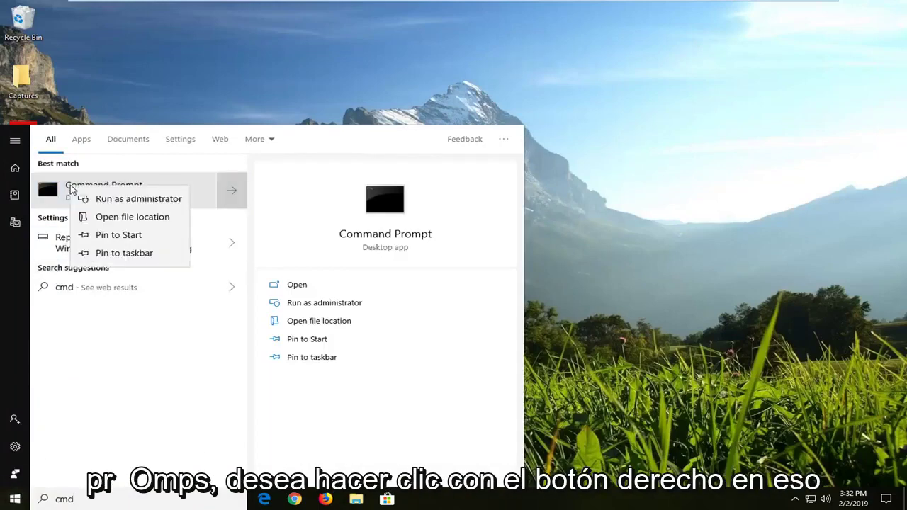
{"action": "left_click", "coordinate": [100, 198]}
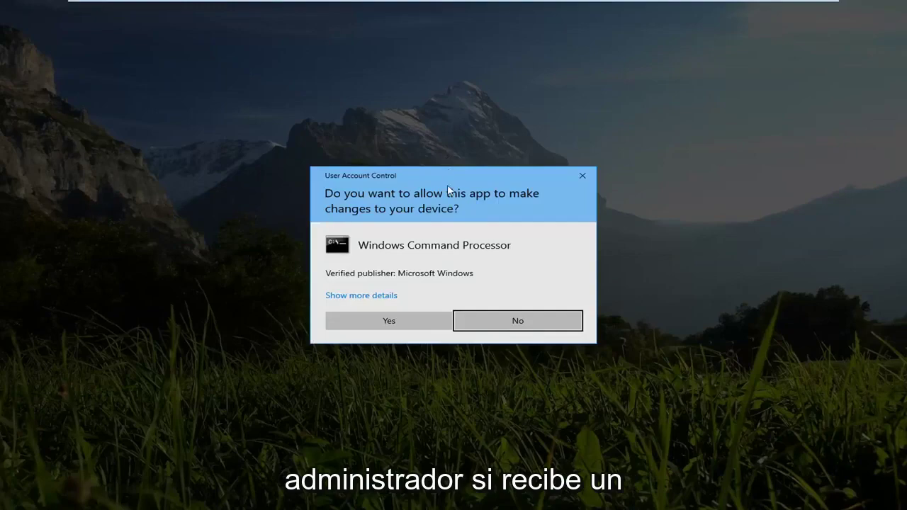
{"action": "left_click", "coordinate": [389, 321]}
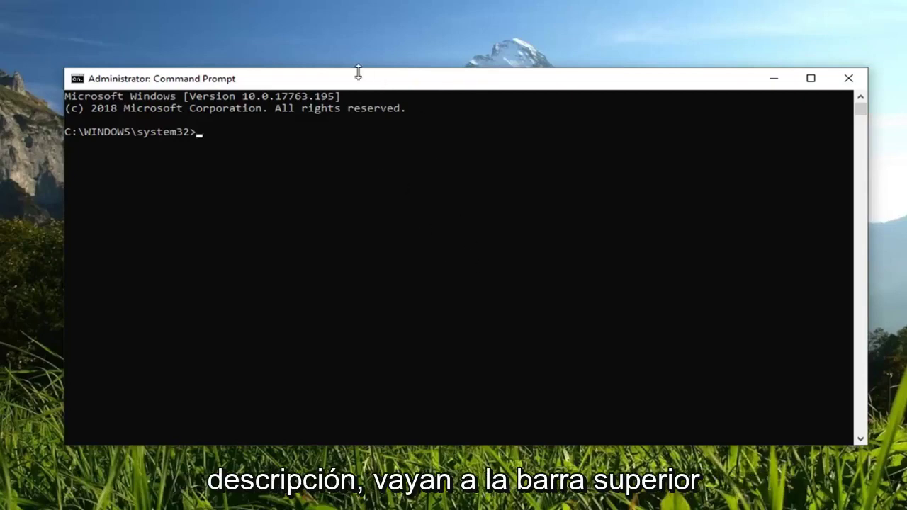
Step: Paste the copied command msdtc -uninstall at the elevated prompt and run it
{"action": "right_click", "coordinate": [423, 79]}
{"action": "left_click", "coordinate": [458, 186]}
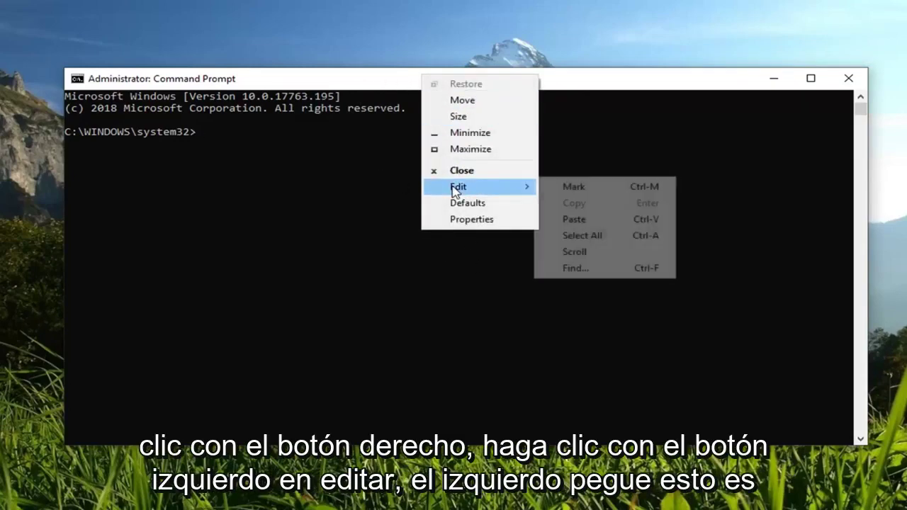
{"action": "left_click", "coordinate": [571, 219]}
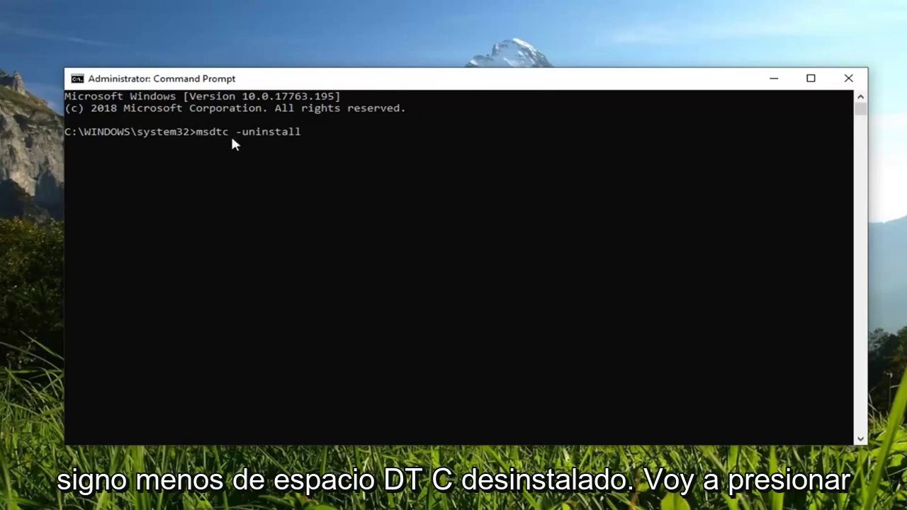
{"action": "key", "text": "Return"}
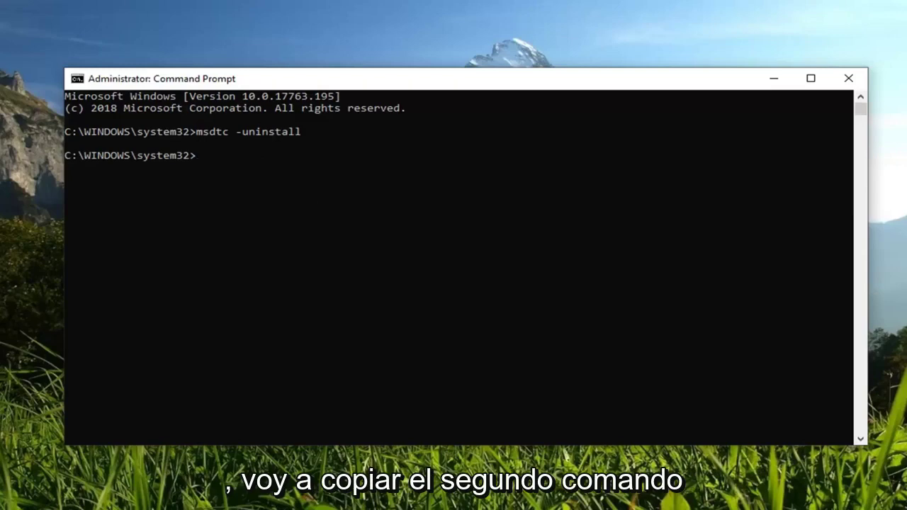
Step: Paste the second command msdtc -install at the prompt and run it
{"action": "right_click", "coordinate": [456, 82]}
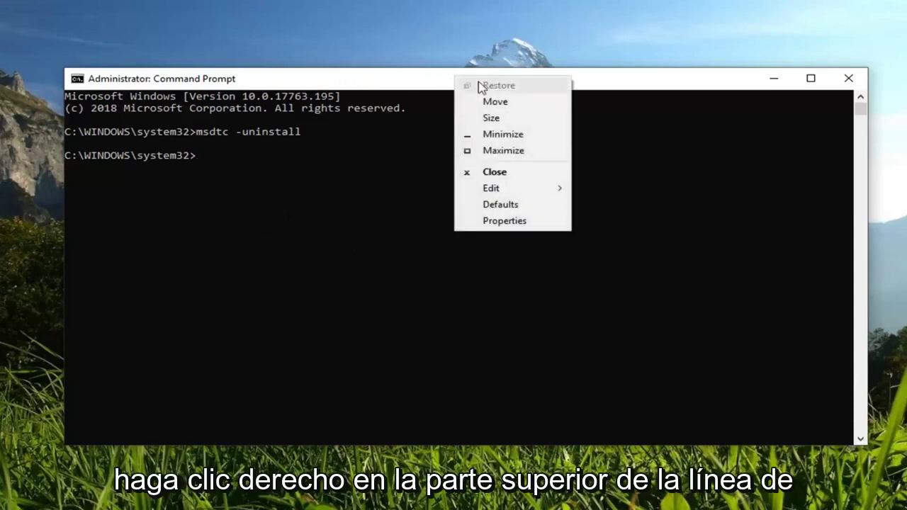
{"action": "mouse_move", "coordinate": [528, 194]}
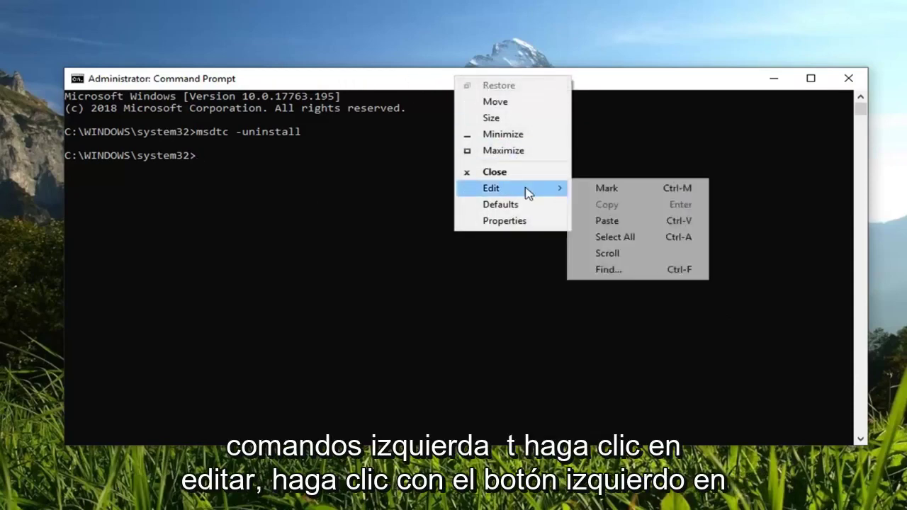
{"action": "left_click", "coordinate": [591, 221]}
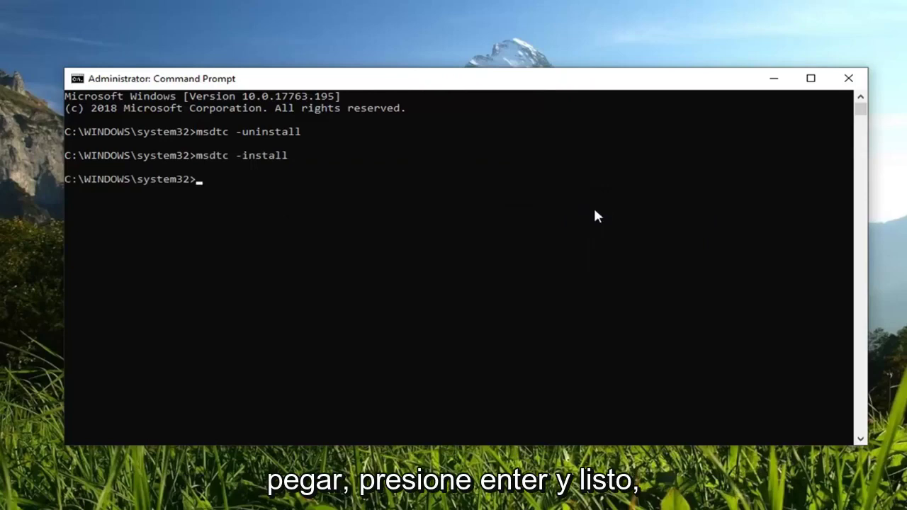